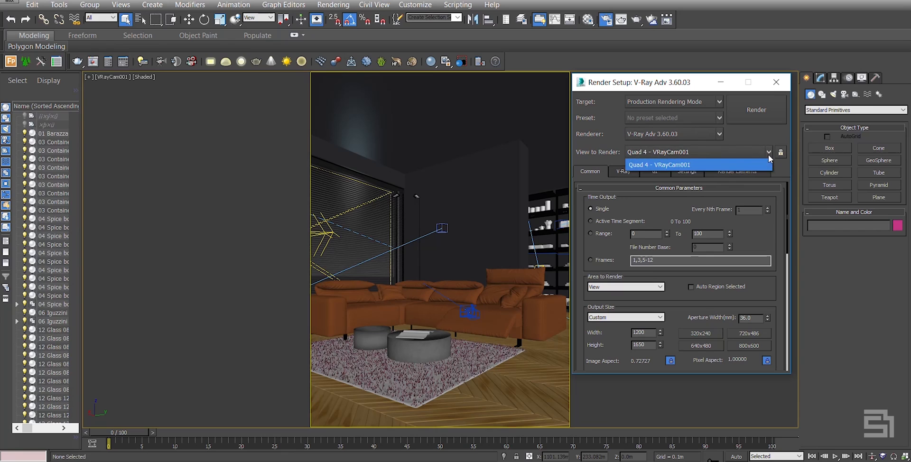
Examine the view to render, area to render and image aspect lock options in the common render settings
{"action": "left_click", "coordinate": [768, 155]}
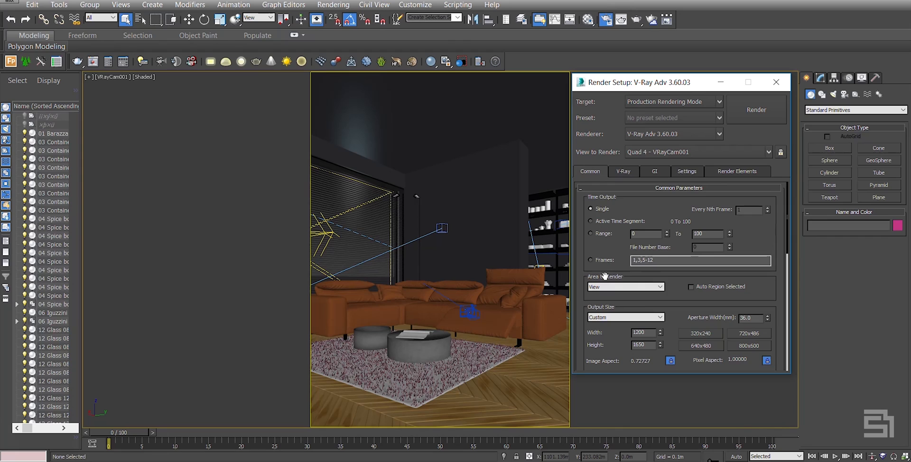
{"action": "scroll", "coordinate": [604, 263], "scroll_direction": "down", "scroll_amount": 1}
{"action": "scroll", "coordinate": [604, 264], "scroll_direction": "down", "scroll_amount": 3}
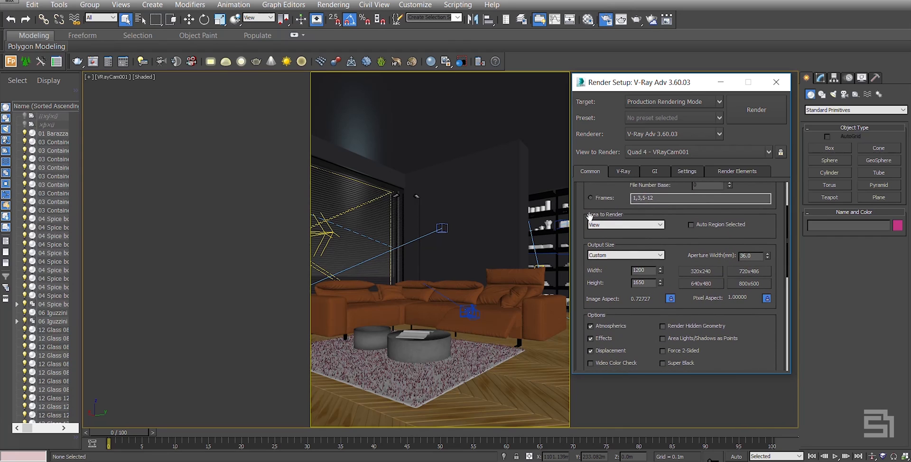
{"action": "left_click", "coordinate": [659, 225]}
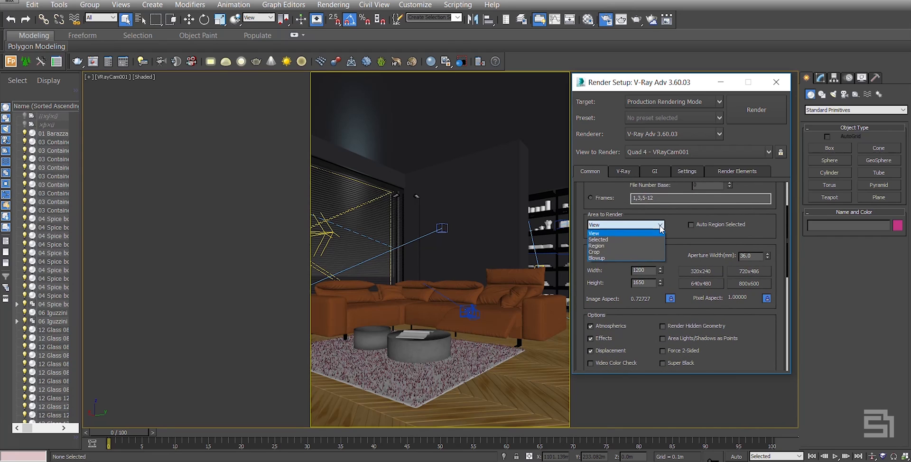
{"action": "left_click", "coordinate": [661, 227]}
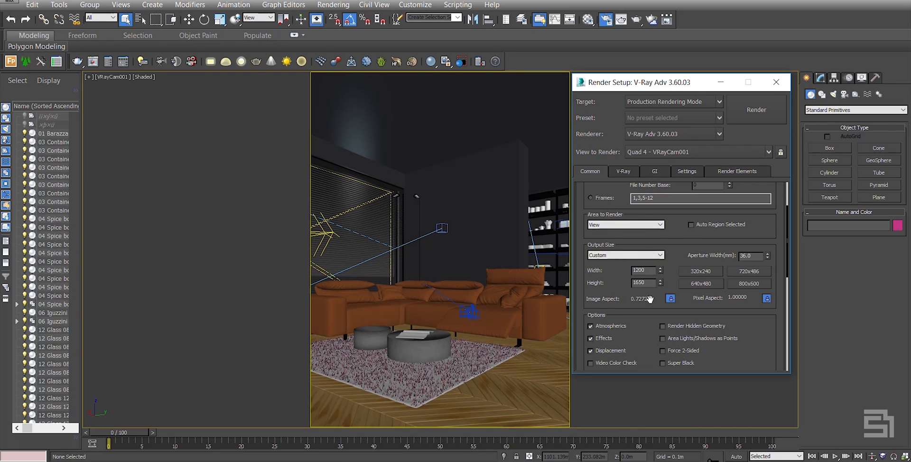
{"action": "left_click", "coordinate": [670, 299]}
{"action": "scroll", "coordinate": [623, 279], "scroll_direction": "up", "scroll_amount": 1}
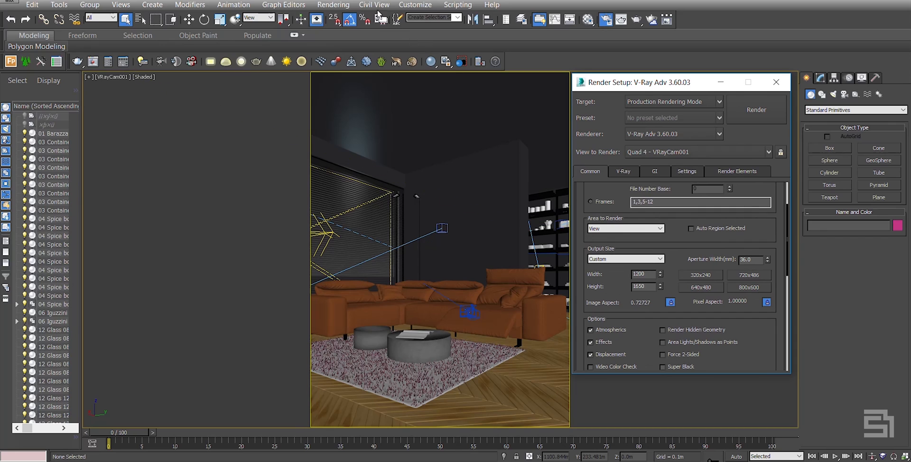
Open the Print Size Wizard and set the resolution to 300 DPI after trying 150 DPI
{"action": "left_click", "coordinate": [347, 5]}
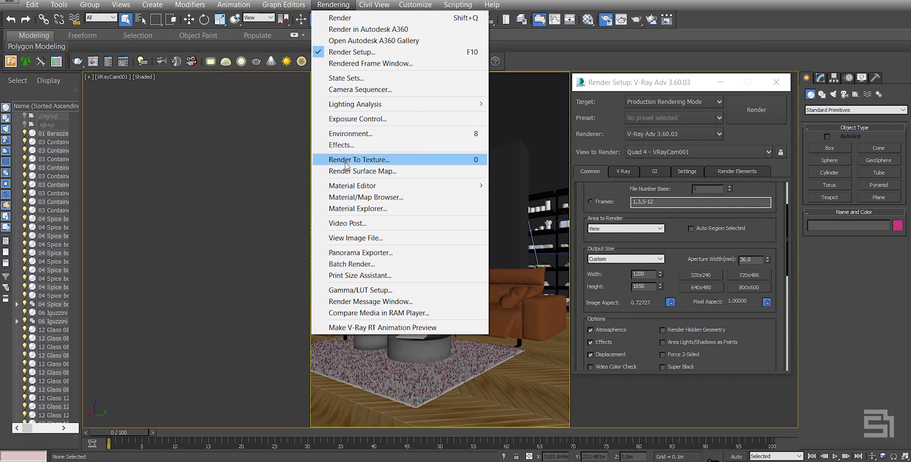
{"action": "left_click", "coordinate": [374, 276]}
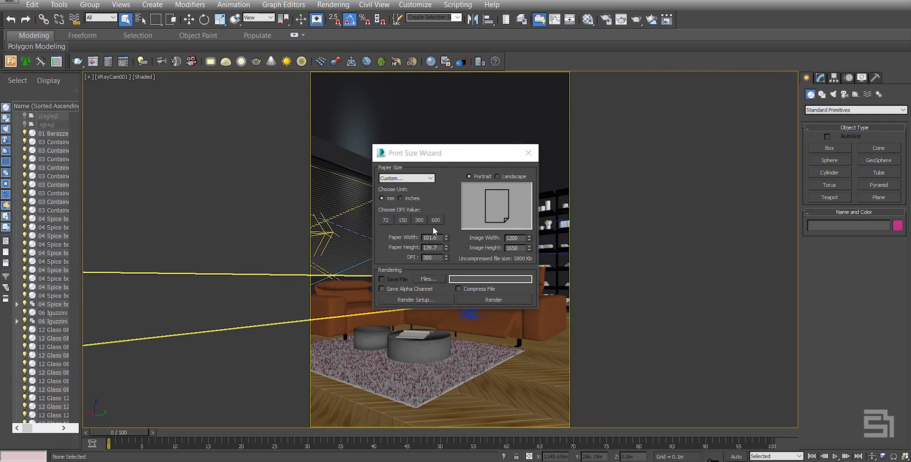
{"action": "left_click_drag", "start_coordinate": [438, 158], "coordinate": [469, 88]}
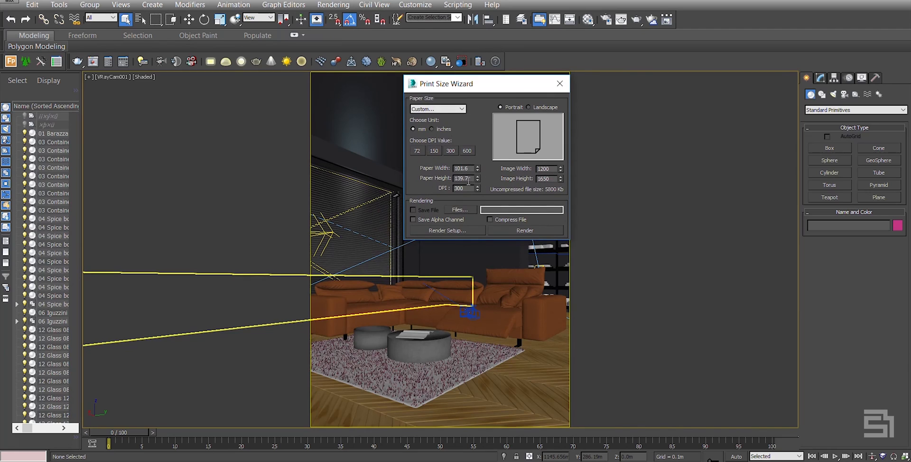
{"action": "left_click_drag", "start_coordinate": [466, 189], "coordinate": [447, 191]}
{"action": "left_click", "coordinate": [449, 150]}
{"action": "mouse_move", "coordinate": [550, 171]}
{"action": "left_mouse_down"}
{"action": "mouse_move", "coordinate": [530, 173]}
{"action": "mouse_move", "coordinate": [535, 179]}
{"action": "left_mouse_up"}
{"action": "left_click", "coordinate": [433, 151]}
{"action": "left_click_drag", "start_coordinate": [552, 168], "coordinate": [524, 178]}
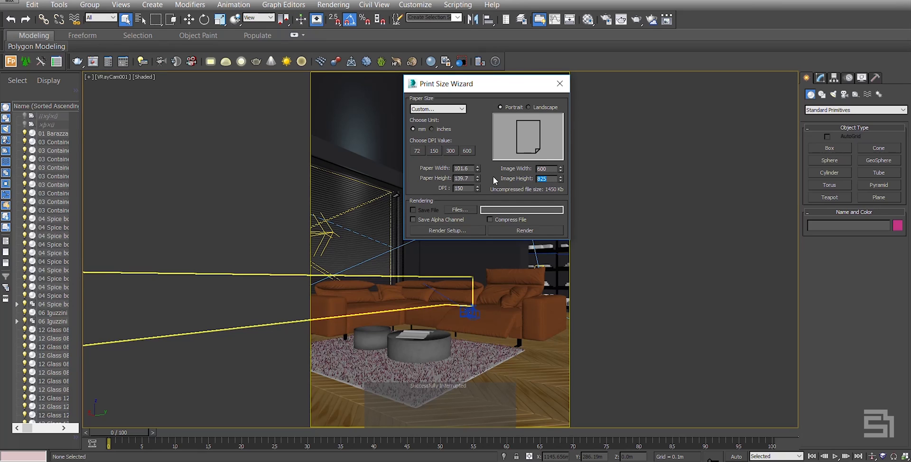
{"action": "left_click", "coordinate": [450, 151]}
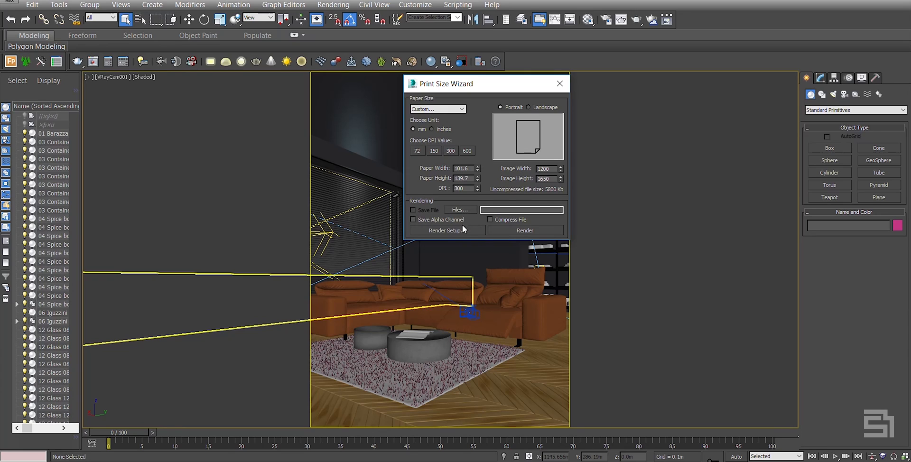
Set the render to save as TIFF file Camera 1 in the Rebder 01 folder with its alpha channel, and return to Render Setup
{"action": "left_click", "coordinate": [459, 209]}
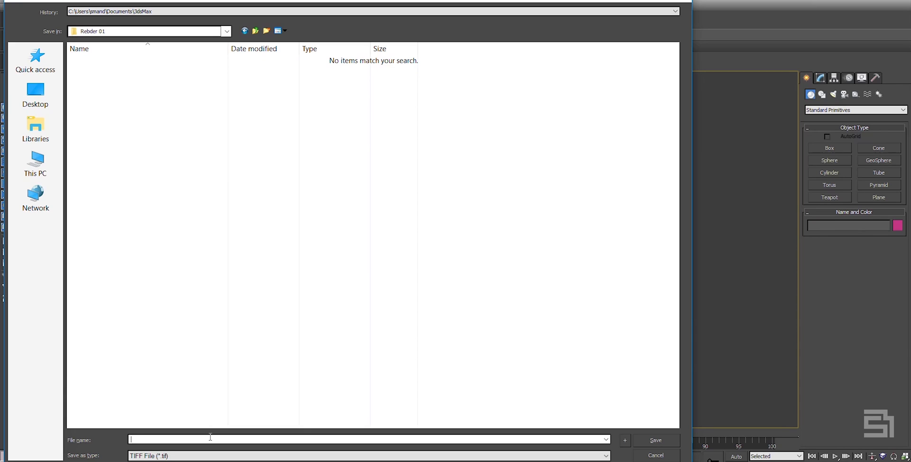
{"action": "type", "text": "Camera 1"}
{"action": "left_click", "coordinate": [659, 441]}
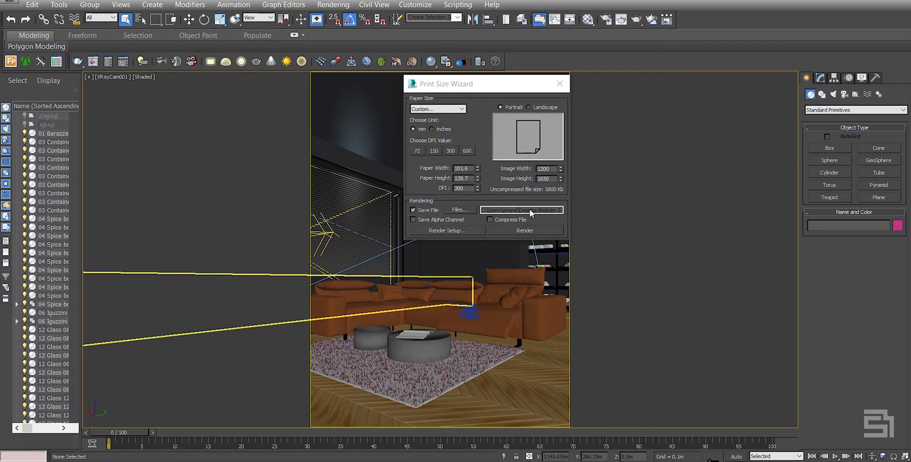
{"action": "left_click", "coordinate": [413, 219]}
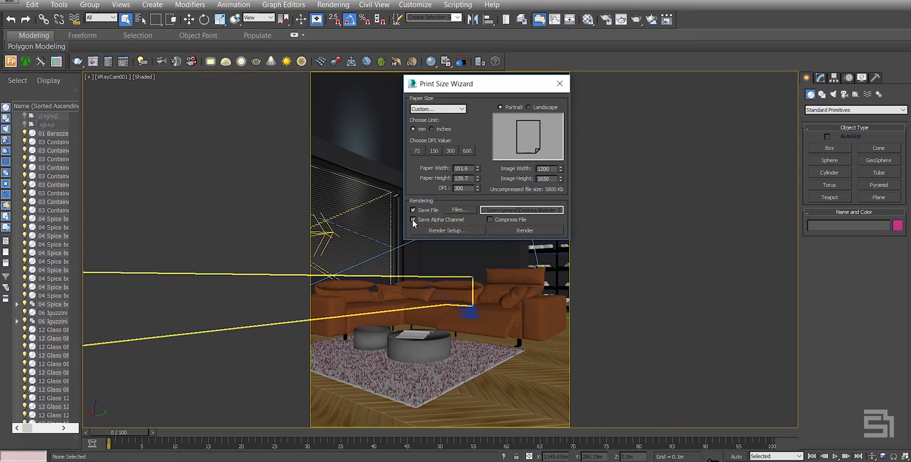
{"action": "left_click", "coordinate": [462, 231]}
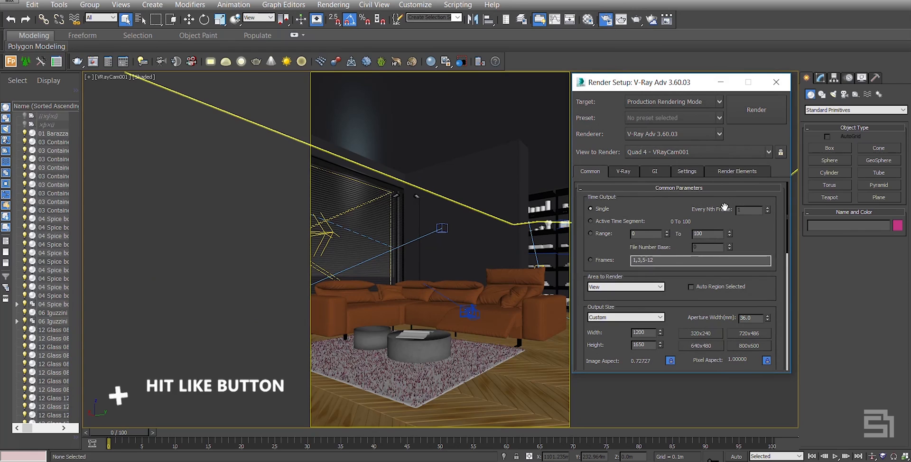
Try changing the output width with the image aspect unlocked, restoring the width to 1200 and relocking the aspect
{"action": "scroll", "coordinate": [619, 185], "scroll_direction": "down", "scroll_amount": 5}
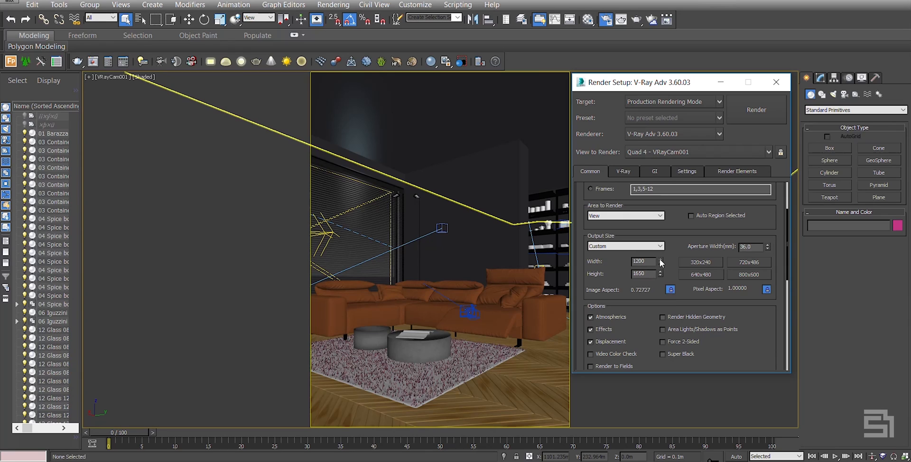
{"action": "left_click", "coordinate": [670, 289]}
{"action": "left_click_drag", "start_coordinate": [661, 261], "coordinate": [661, 260]}
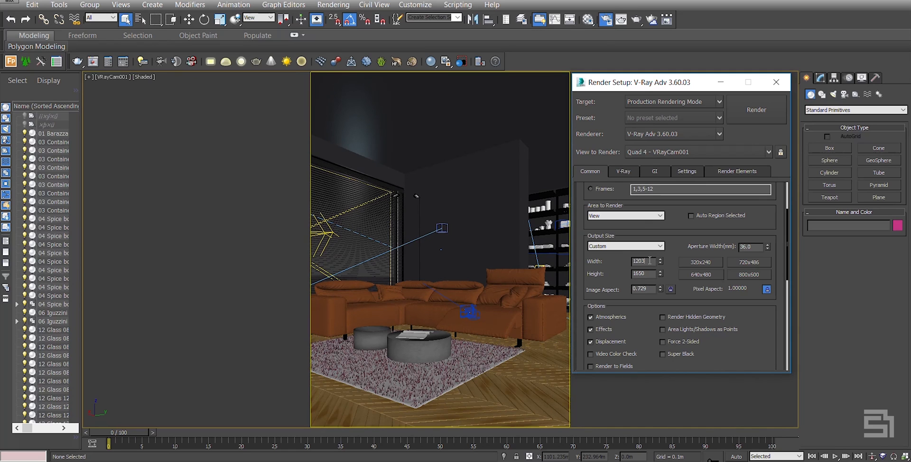
{"action": "double_click", "coordinate": [653, 261]}
{"action": "left_click_drag", "start_coordinate": [661, 260], "coordinate": [653, 309]}
{"action": "double_click", "coordinate": [648, 262]}
{"action": "type", "text": "1200"}
{"action": "key", "text": "Return"}
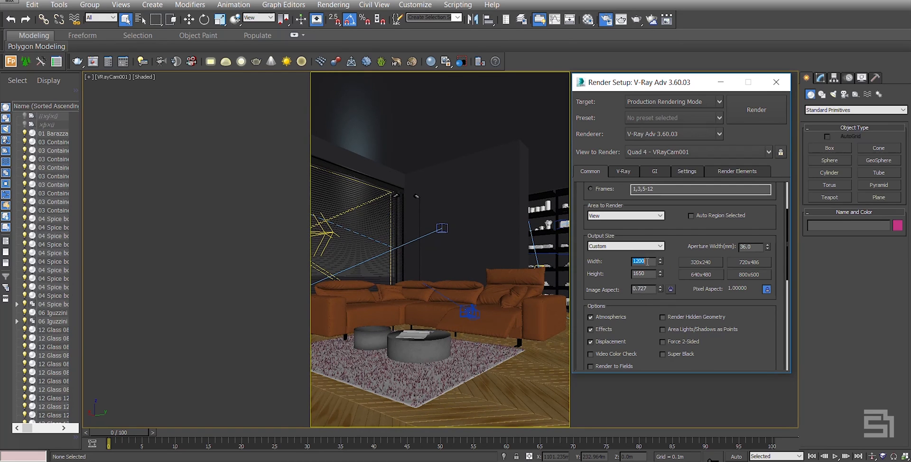
{"action": "left_click", "coordinate": [671, 289]}
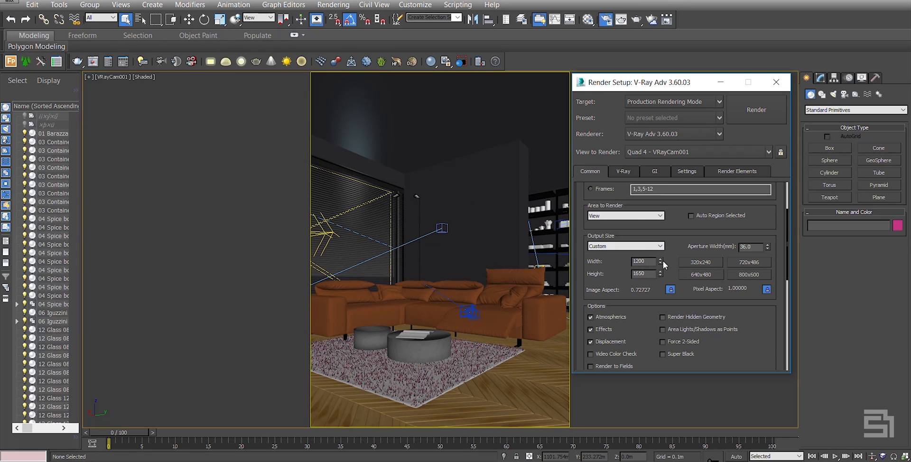
Set the render output width to 2500 with the image aspect locked
{"action": "double_click", "coordinate": [646, 261]}
{"action": "type", "text": "2500"}
{"action": "key", "text": "Return"}
{"action": "left_click", "coordinate": [607, 272]}
{"action": "scroll", "coordinate": [626, 285], "scroll_direction": "up", "scroll_amount": 2}
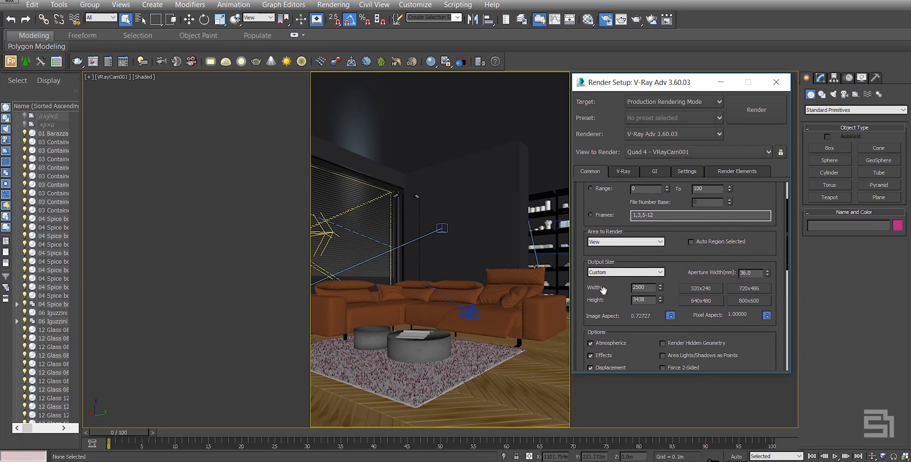
{"action": "left_click_drag", "start_coordinate": [615, 215], "coordinate": [615, 261]}
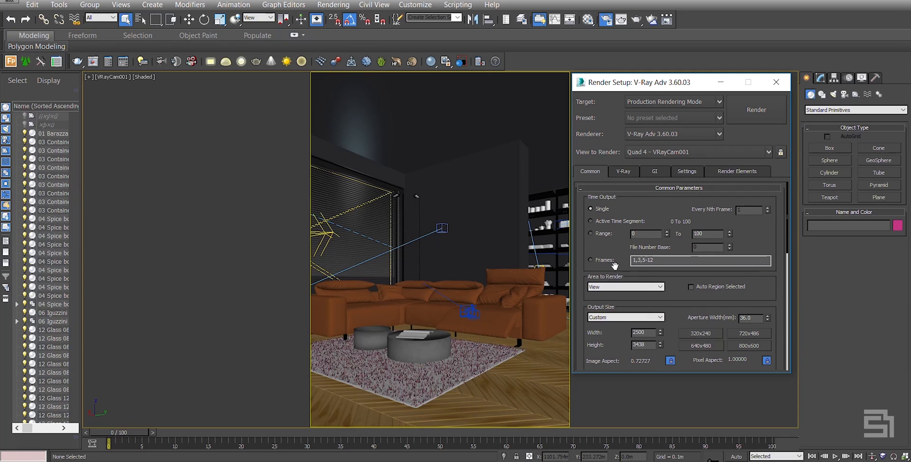
Expand the V-Ray frame buffer settings and review the built-in buffer, resolution and render channel options
{"action": "left_click", "coordinate": [625, 172]}
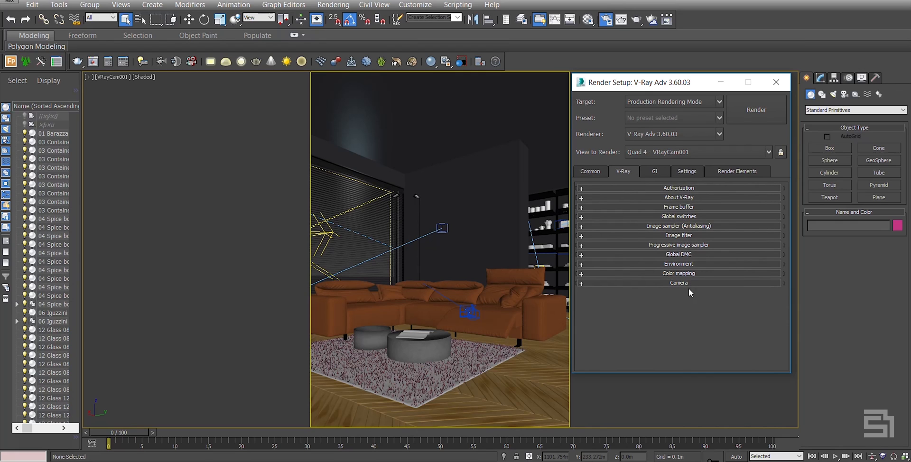
{"action": "left_click", "coordinate": [670, 208]}
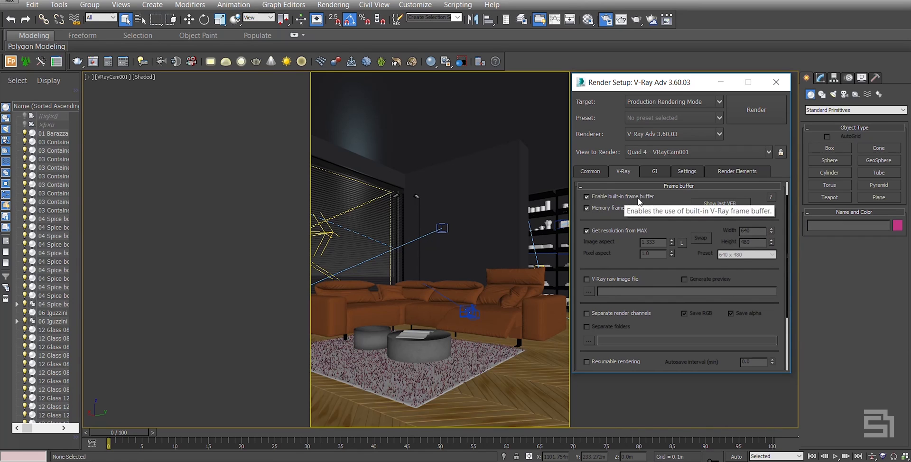
{"action": "left_click_drag", "start_coordinate": [621, 254], "coordinate": [620, 212]}
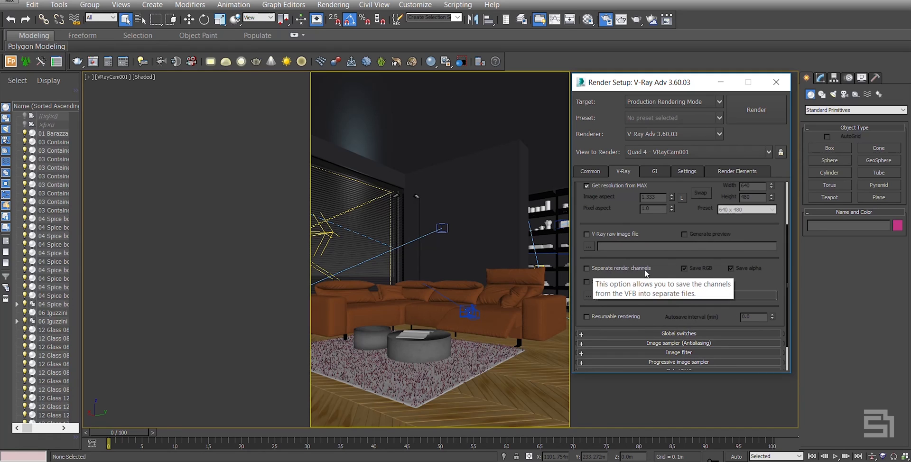
{"action": "scroll", "coordinate": [627, 274], "scroll_direction": "down", "scroll_amount": 1}
{"action": "scroll", "coordinate": [627, 274], "scroll_direction": "up", "scroll_amount": 1}
{"action": "scroll", "coordinate": [641, 290], "scroll_direction": "up", "scroll_amount": 3}
{"action": "scroll", "coordinate": [644, 311], "scroll_direction": "up", "scroll_amount": 1}
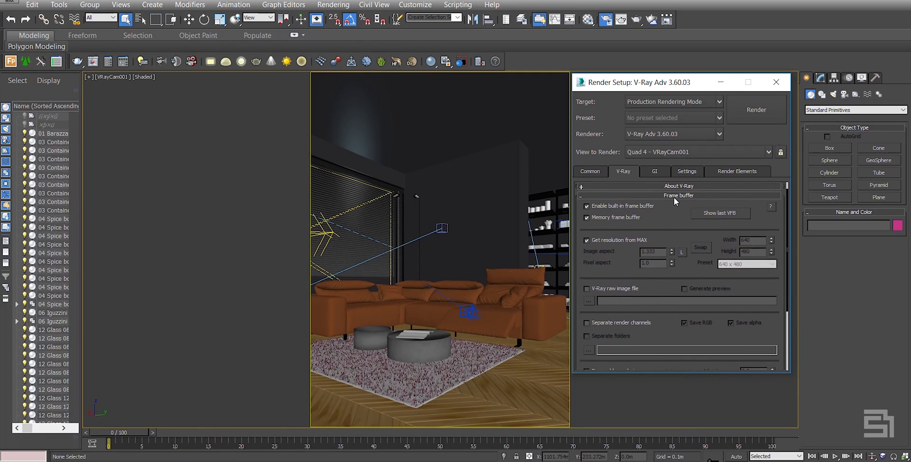
Enable separate render channels and create a Raw Renders folder inside Max Files as their save location
{"action": "left_click_drag", "start_coordinate": [641, 268], "coordinate": [644, 205]}
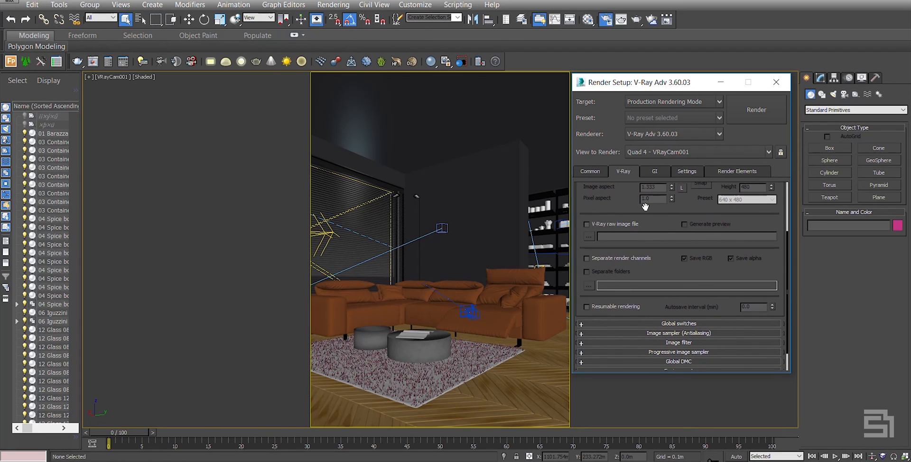
{"action": "left_click", "coordinate": [587, 260]}
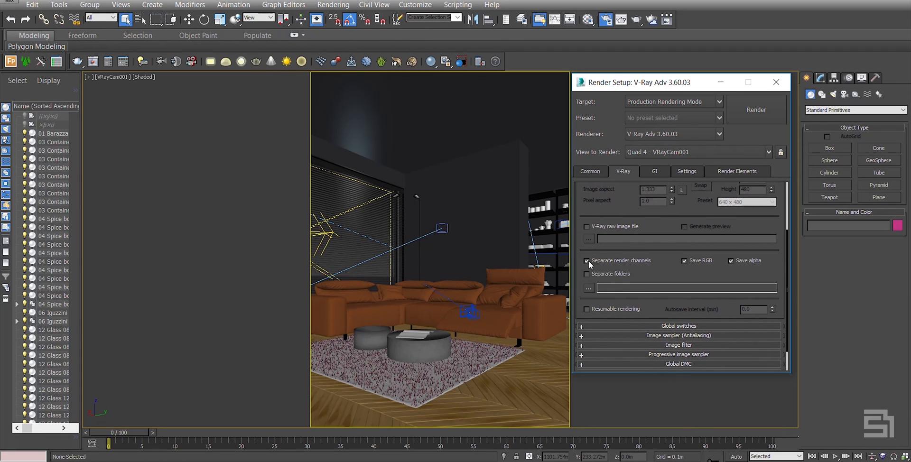
{"action": "left_click", "coordinate": [588, 288]}
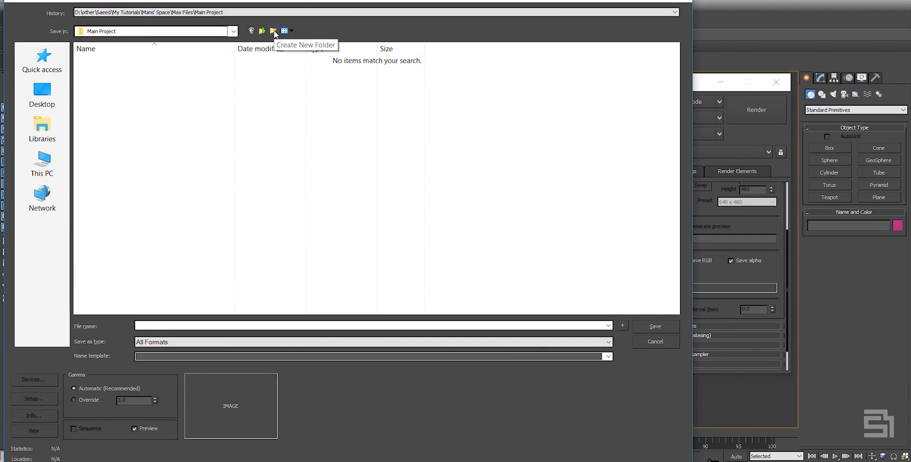
{"action": "left_click", "coordinate": [262, 30]}
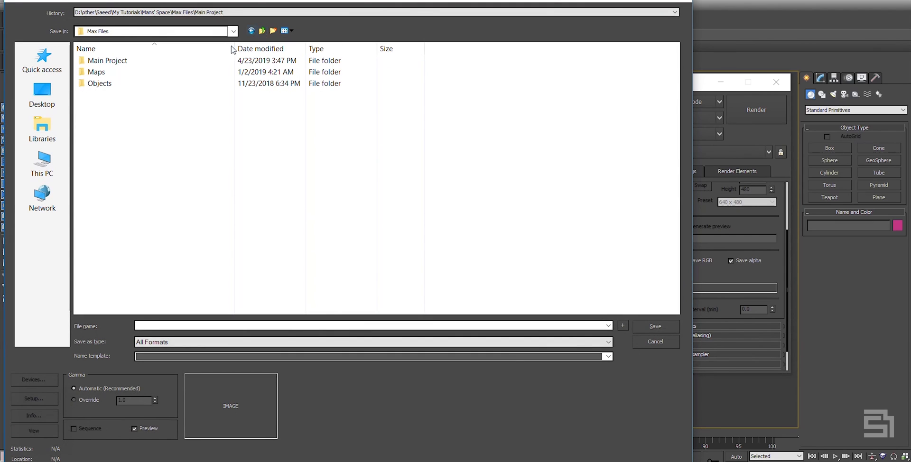
{"action": "right_click", "coordinate": [127, 120]}
{"action": "mouse_move", "coordinate": [252, 258]}
{"action": "left_click", "coordinate": [290, 260]}
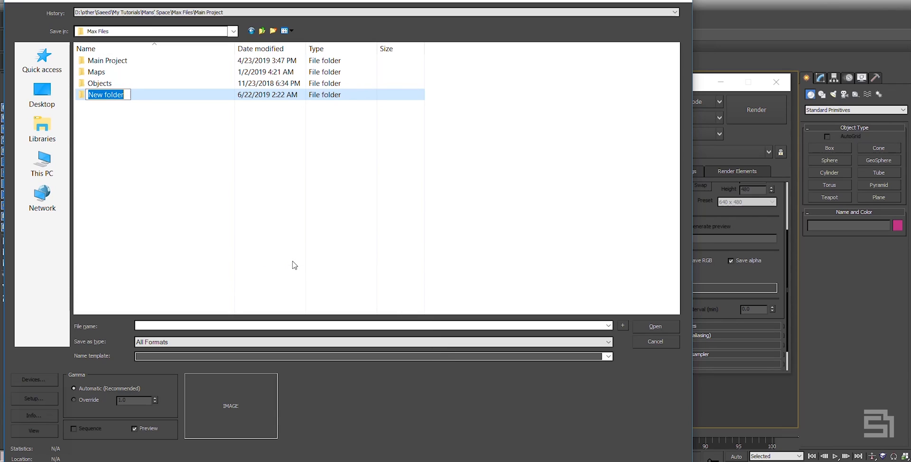
{"action": "type", "text": "Raw "}
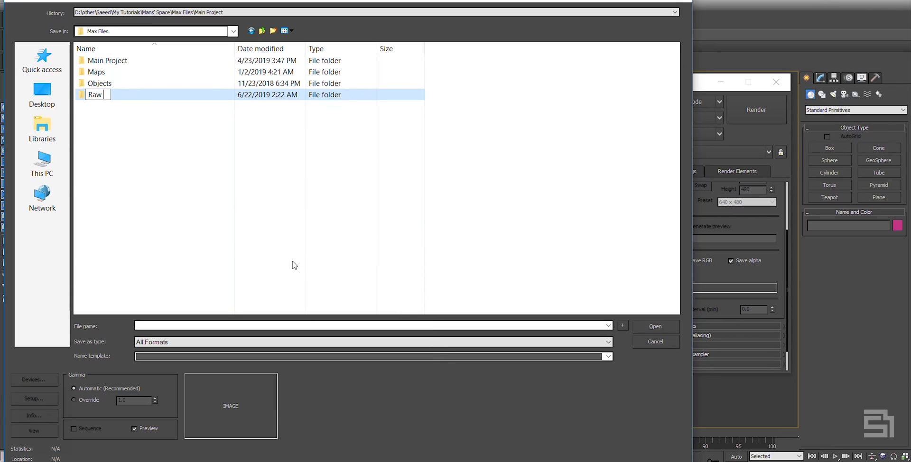
{"action": "type", "text": "Renders"}
{"action": "key", "text": "Return"}
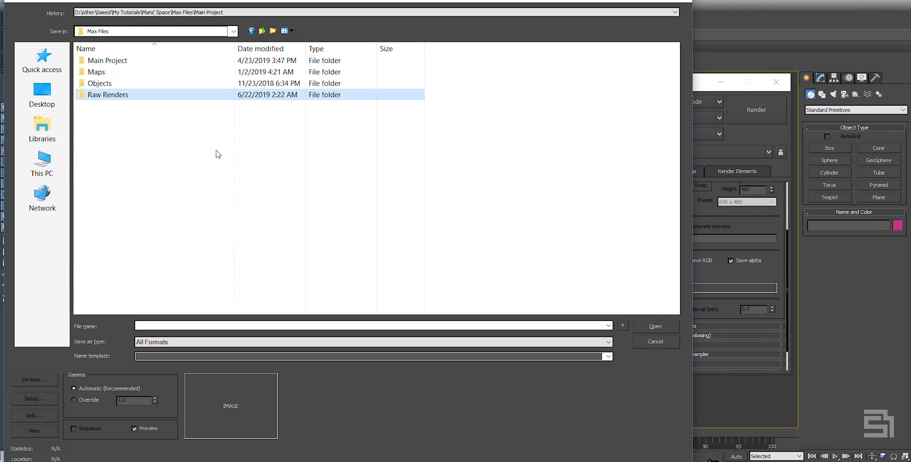
{"action": "double_click", "coordinate": [187, 96]}
Save the separate channels output as PNG file 01 in Raw Renders, with gamma override 1.0, RGB 48 bit colors and alpha channel
{"action": "left_click", "coordinate": [188, 326]}
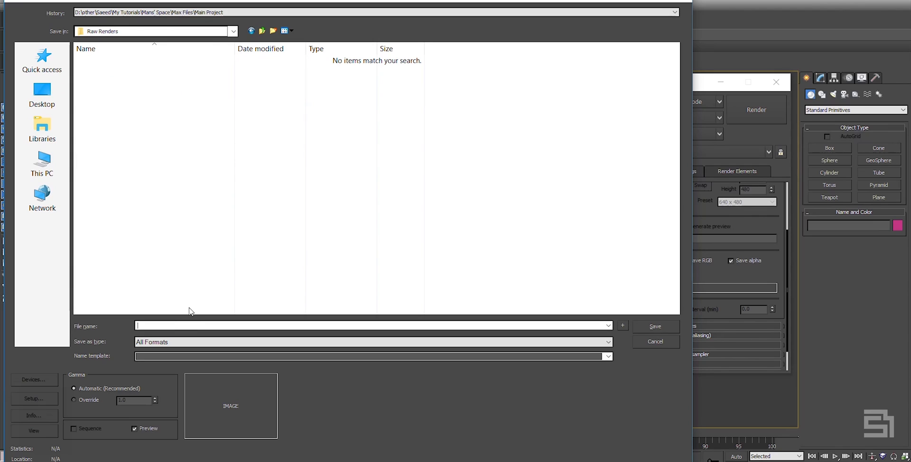
{"action": "type", "text": "01"}
{"action": "left_click", "coordinate": [193, 342]}
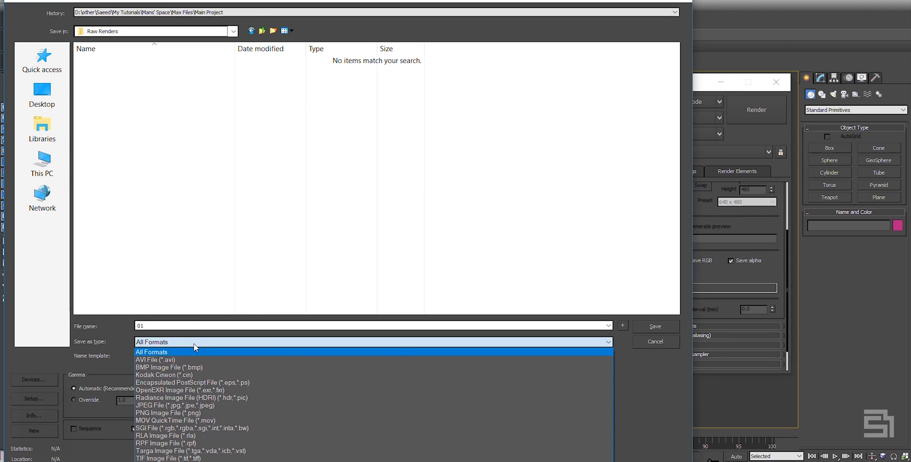
{"action": "left_click", "coordinate": [207, 412]}
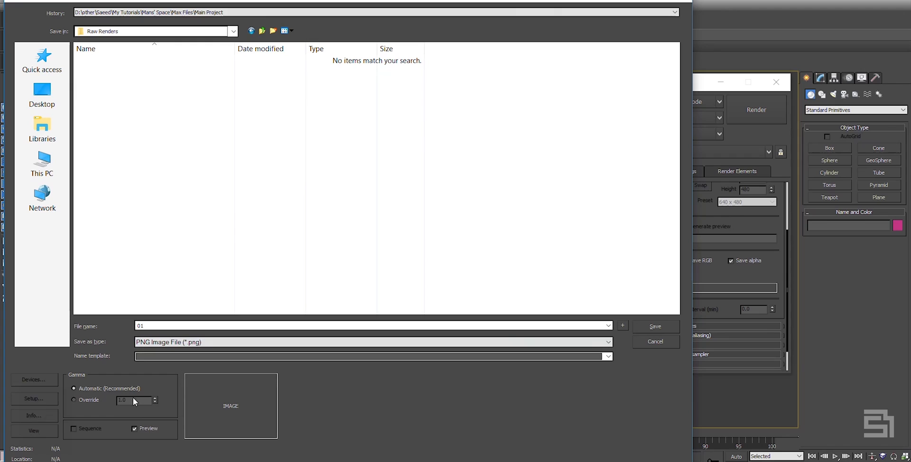
{"action": "left_click", "coordinate": [74, 400]}
{"action": "left_click", "coordinate": [650, 326]}
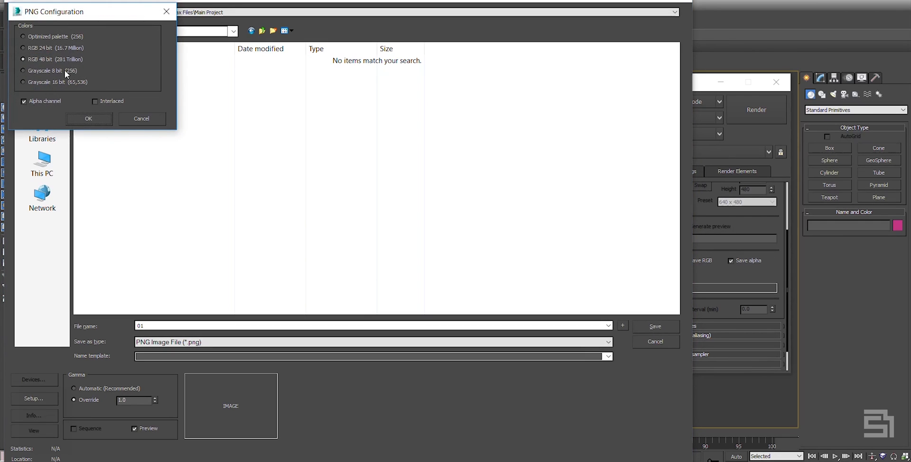
{"action": "left_click", "coordinate": [88, 119]}
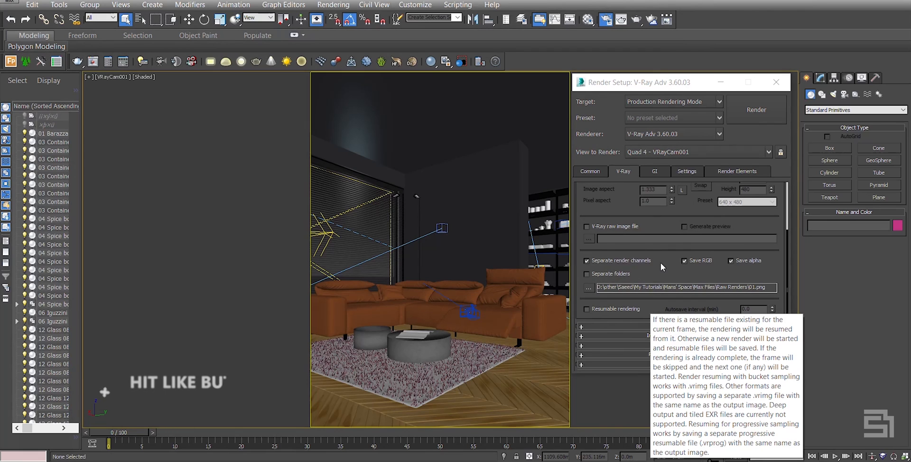
Collapse the frame buffer settings, expand Global switches and switch all settings to Expert mode
{"action": "left_click_drag", "start_coordinate": [638, 223], "coordinate": [642, 294]}
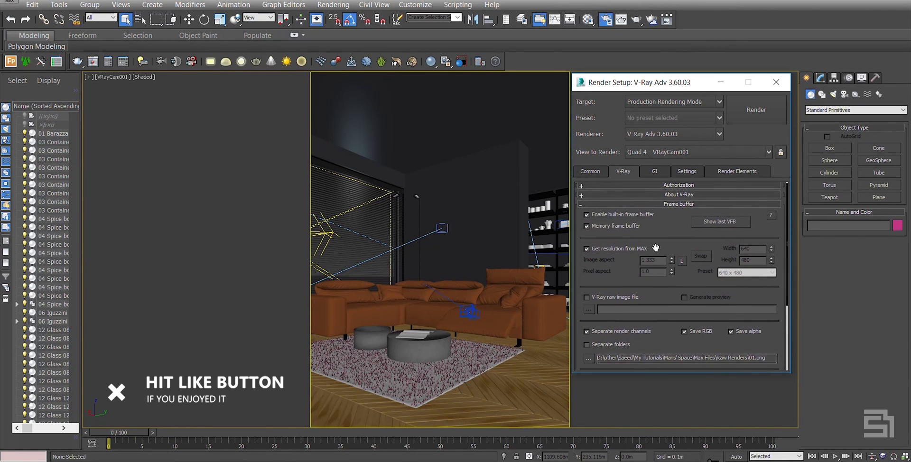
{"action": "left_click", "coordinate": [670, 206]}
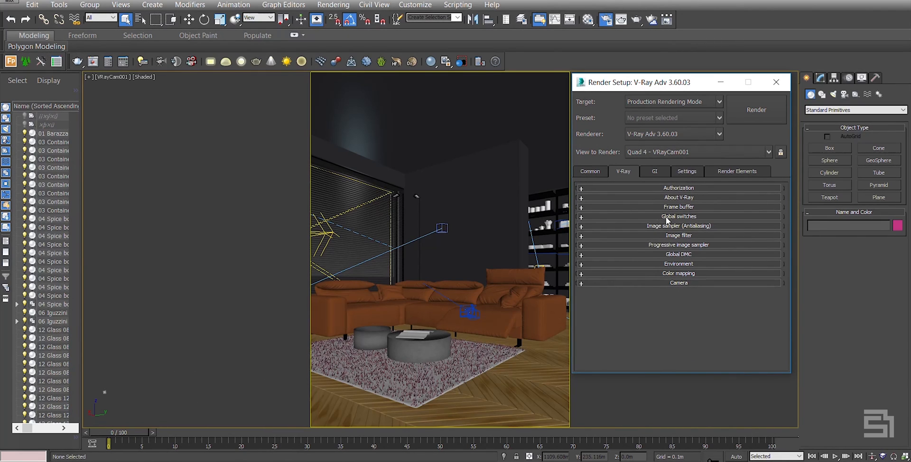
{"action": "left_click", "coordinate": [671, 217]}
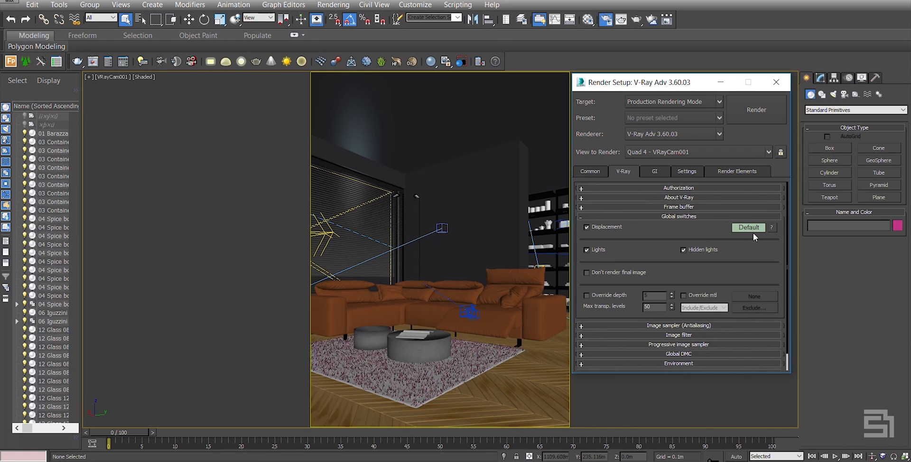
{"action": "left_click_drag", "start_coordinate": [656, 243], "coordinate": [656, 242]}
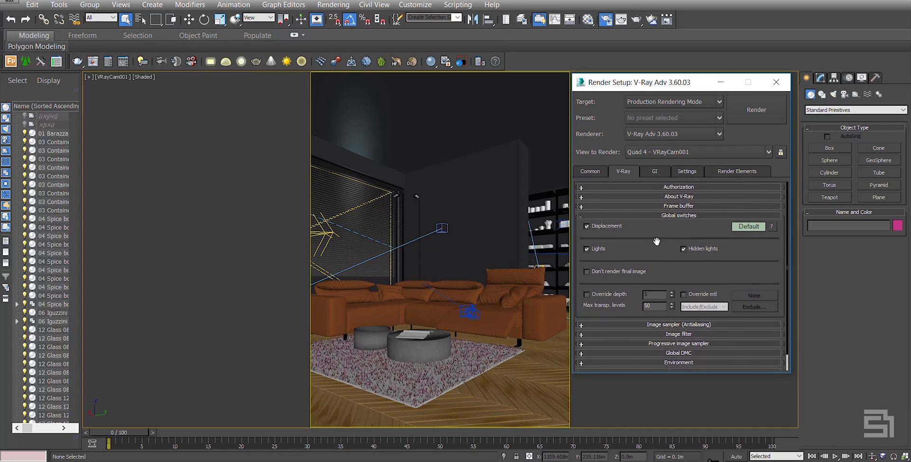
{"action": "right_click", "coordinate": [749, 227]}
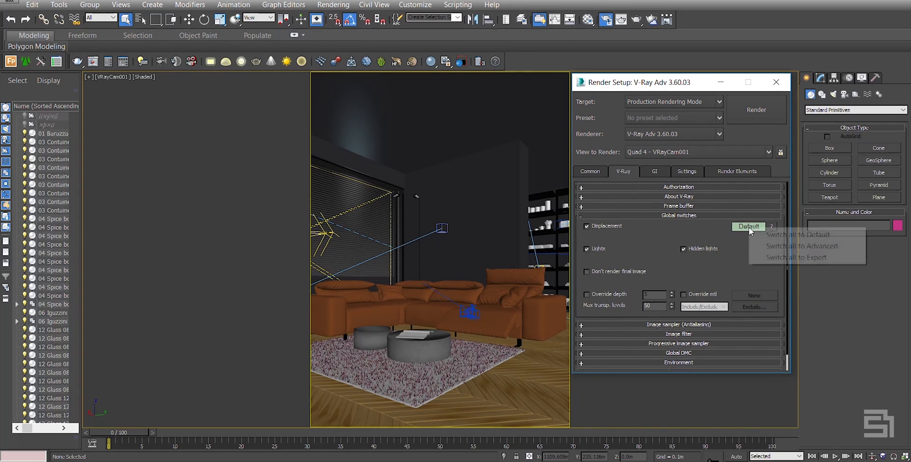
{"action": "left_click", "coordinate": [758, 258]}
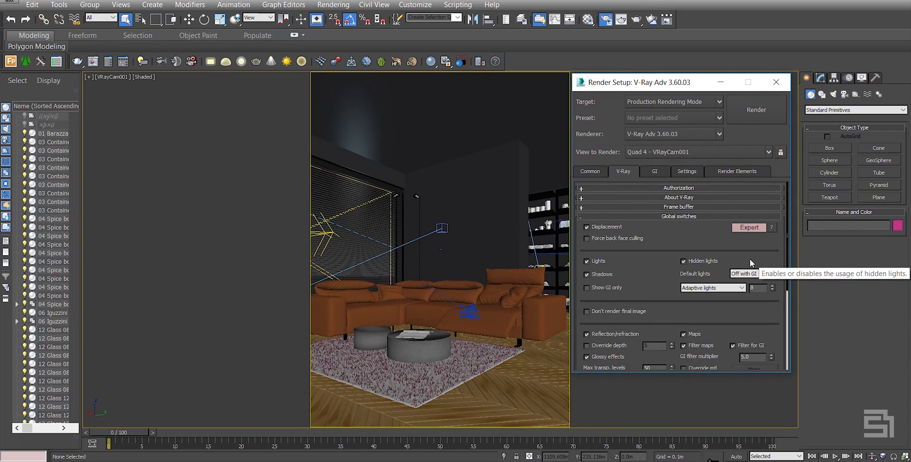
Disable hidden lights in the V-Ray global switches
{"action": "mouse_move", "coordinate": [637, 249]}
{"action": "left_mouse_down"}
{"action": "mouse_move", "coordinate": [643, 179]}
{"action": "mouse_move", "coordinate": [646, 252]}
{"action": "left_mouse_up"}
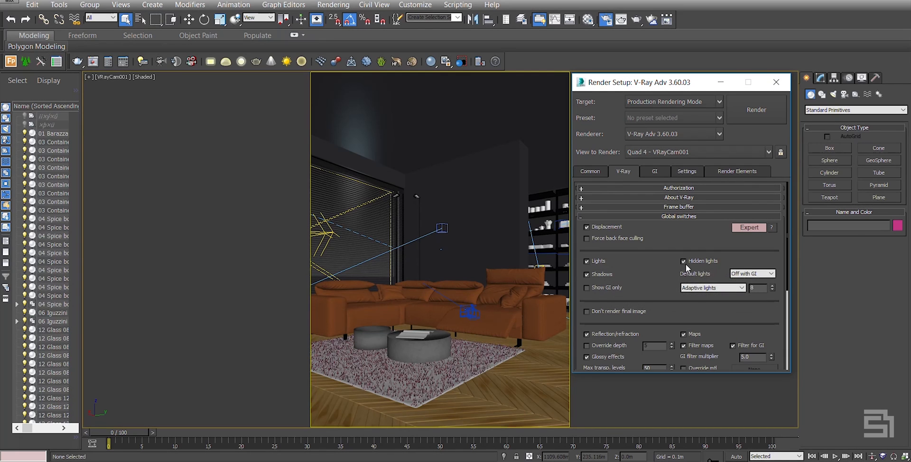
{"action": "left_click_drag", "start_coordinate": [636, 249], "coordinate": [632, 239]}
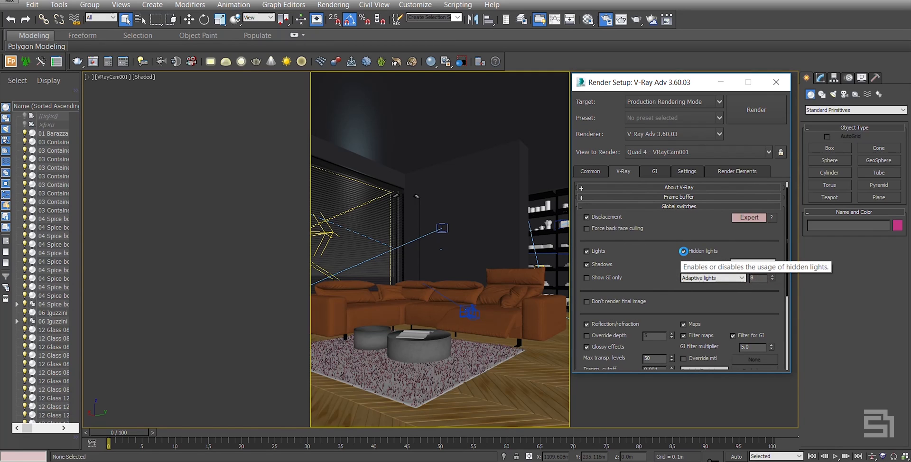
{"action": "left_click", "coordinate": [683, 251]}
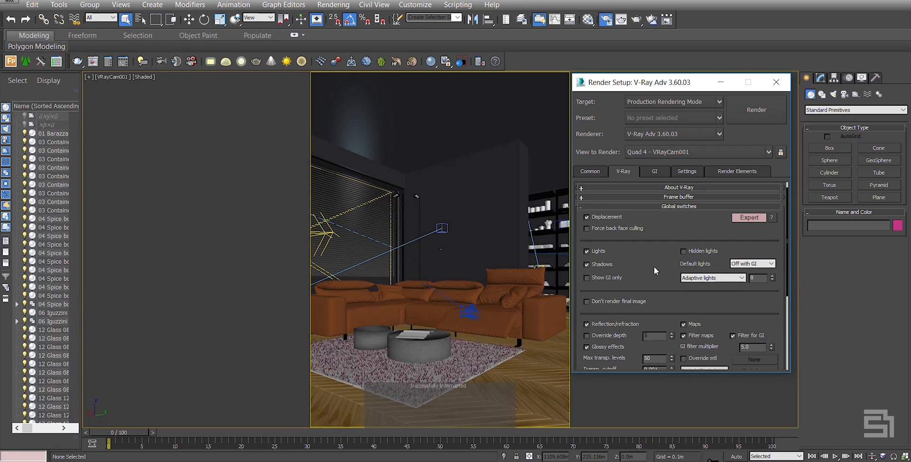
Try Full lights evaluation as the light evaluation mode in Global switches and restore Adaptive lights
{"action": "left_click", "coordinate": [740, 279]}
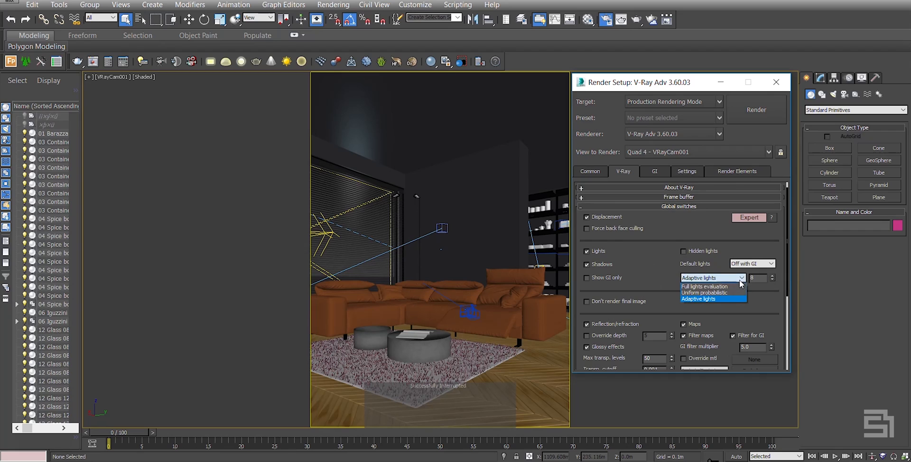
{"action": "left_click", "coordinate": [736, 286]}
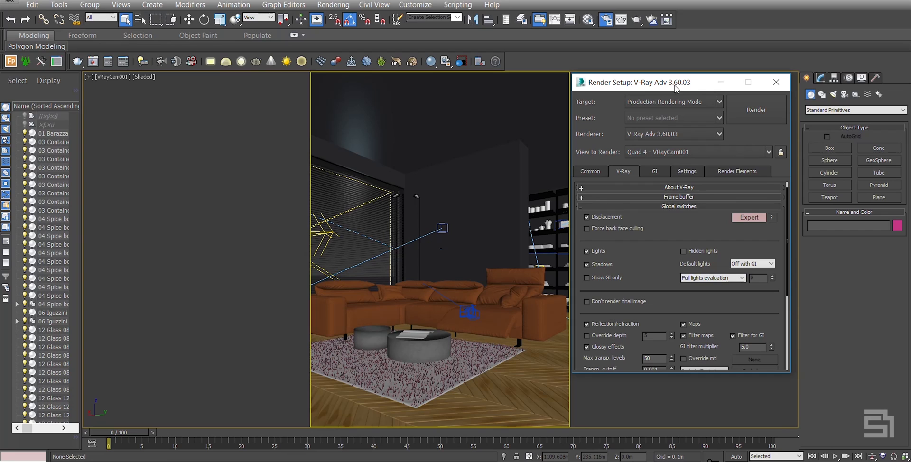
{"action": "left_click", "coordinate": [735, 279]}
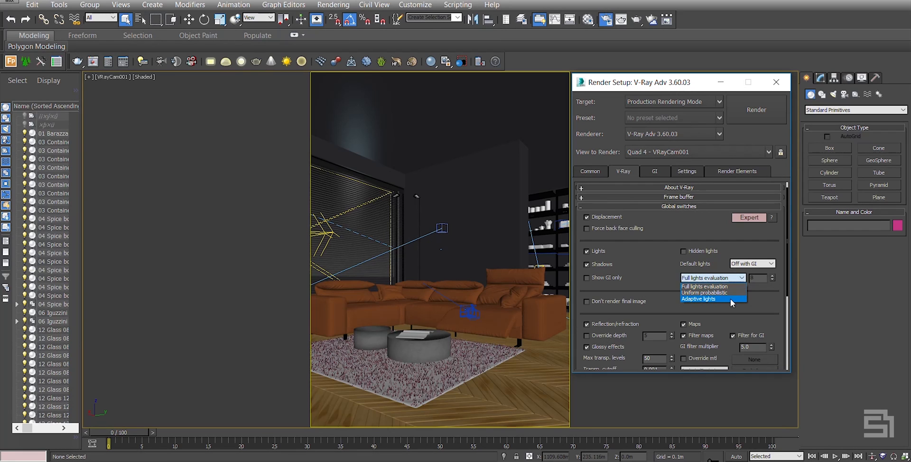
{"action": "left_click", "coordinate": [730, 299]}
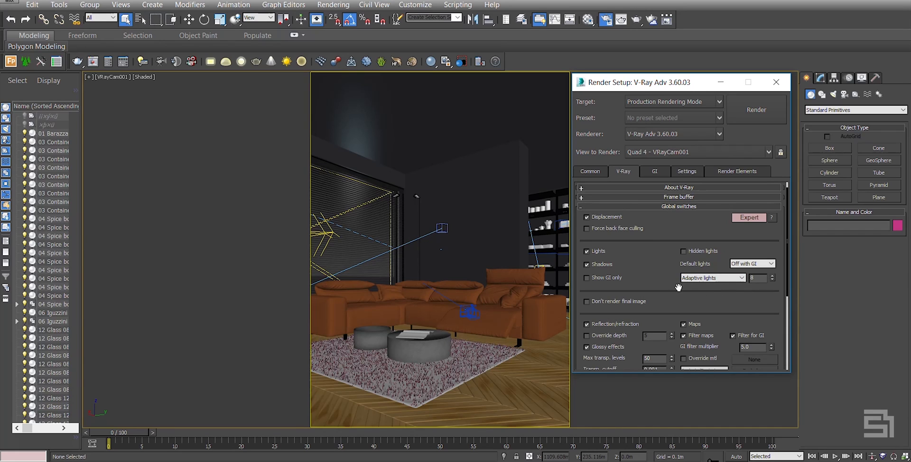
Examine the adaptive lights count and the remaining global switches, and collapse the Global switches section
{"action": "double_click", "coordinate": [756, 279]}
{"action": "left_click", "coordinate": [765, 265]}
{"action": "left_click_drag", "start_coordinate": [694, 304], "coordinate": [693, 206]}
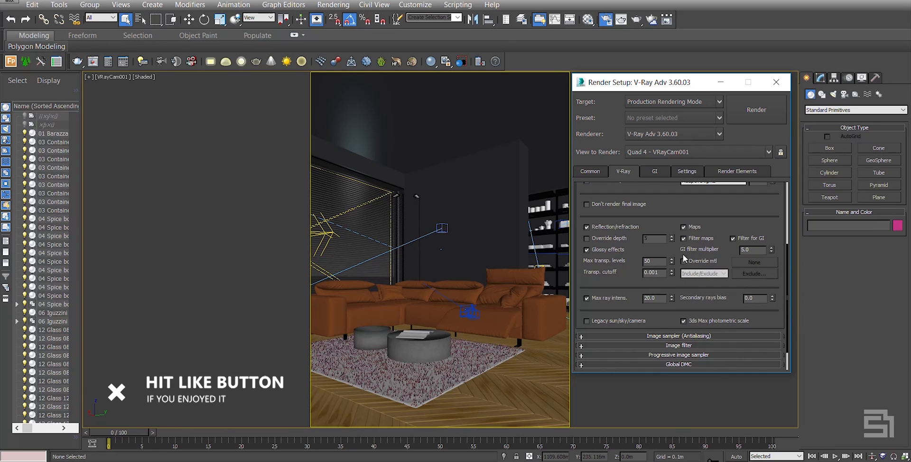
{"action": "left_click_drag", "start_coordinate": [623, 267], "coordinate": [640, 348]}
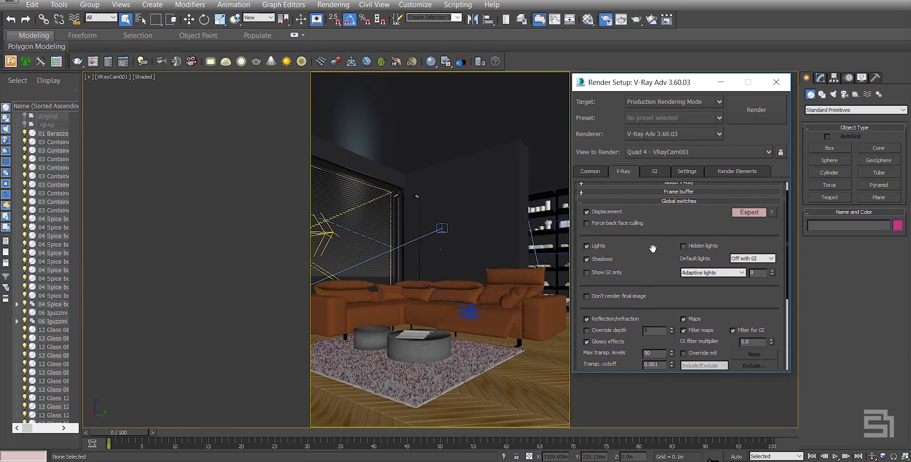
{"action": "left_click", "coordinate": [673, 201]}
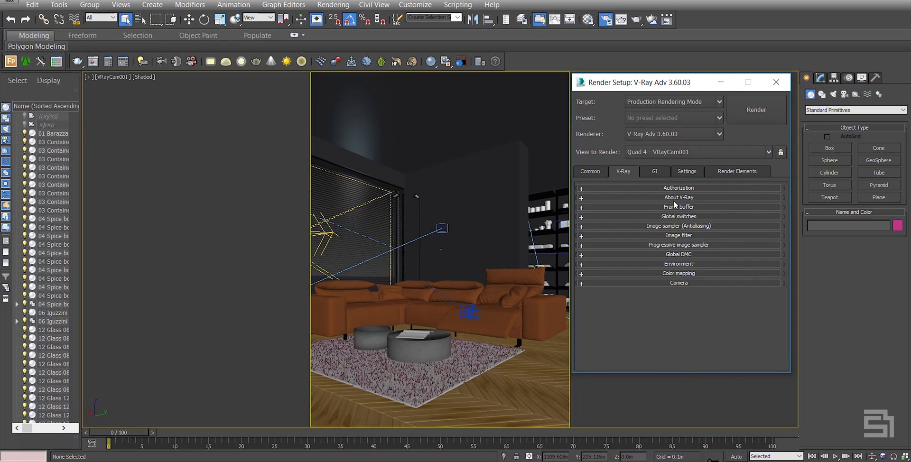
Set the antialiasing image sampler type to Bucket and check the available render mask options
{"action": "left_click", "coordinate": [678, 225]}
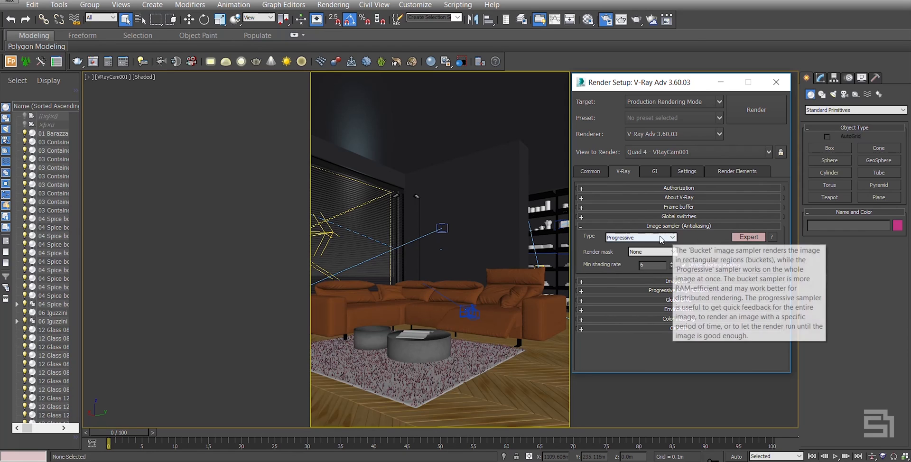
{"action": "left_click", "coordinate": [665, 238]}
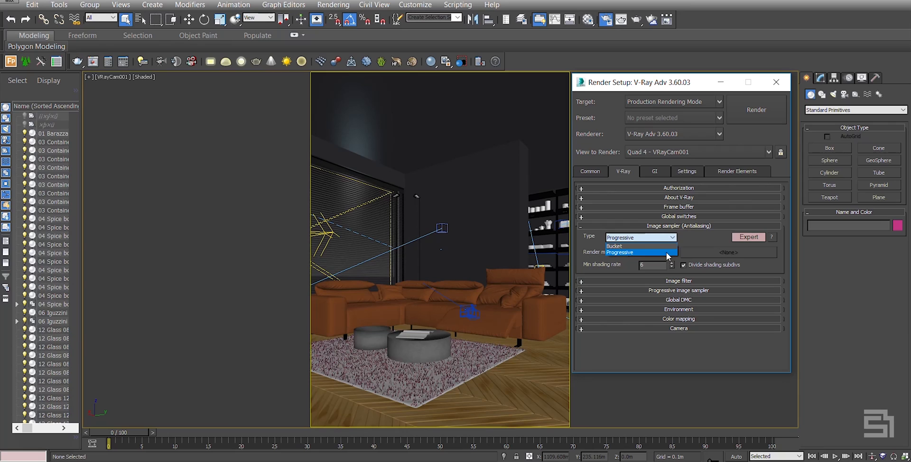
{"action": "left_click", "coordinate": [614, 246]}
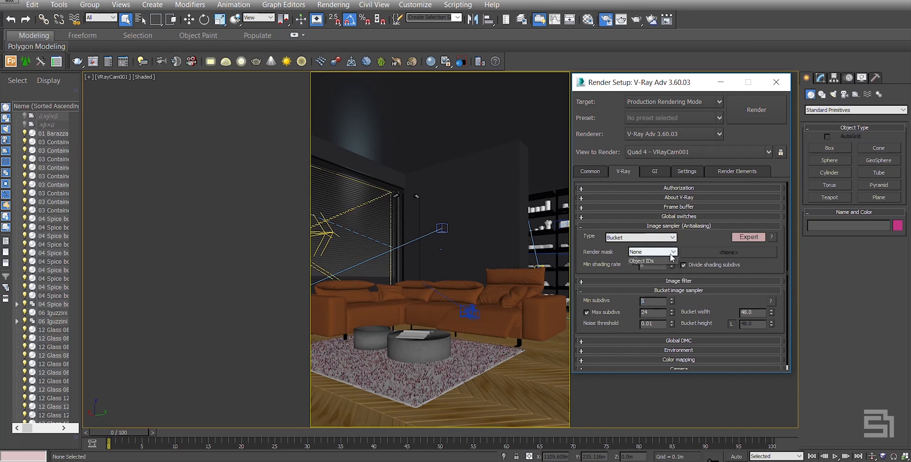
{"action": "left_click", "coordinate": [671, 252]}
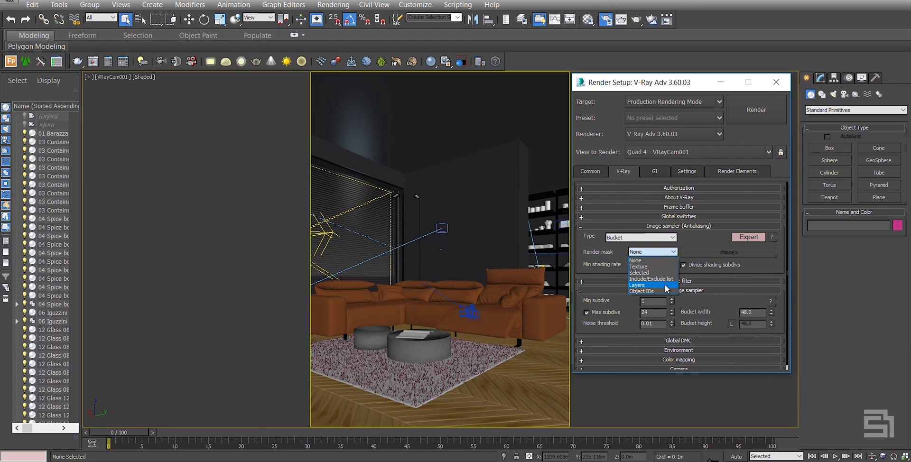
{"action": "left_click", "coordinate": [669, 254]}
Set the image sampler's min shading rate to 32 and collapse its settings
{"action": "double_click", "coordinate": [642, 265]}
{"action": "type", "text": "5"}
{"action": "key", "text": "Return"}
{"action": "type", "text": "6"}
{"action": "key", "text": "Return"}
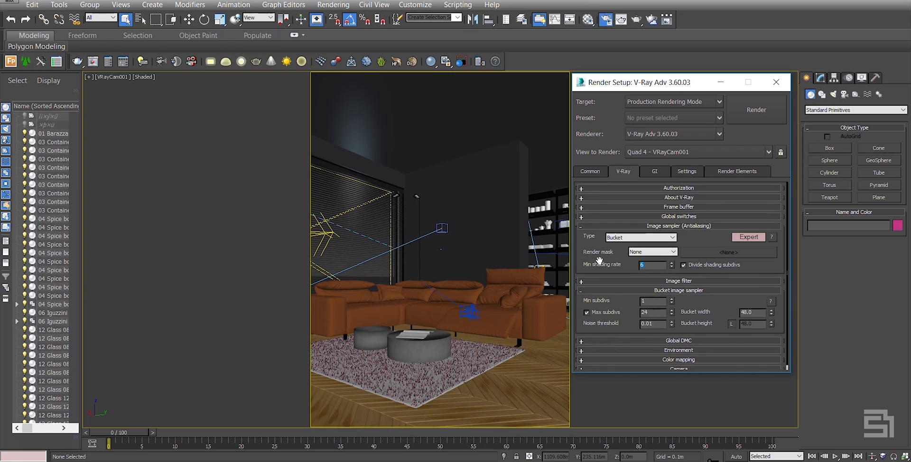
{"action": "type", "text": "32"}
{"action": "scroll", "coordinate": [600, 250], "scroll_direction": "down", "scroll_amount": 1}
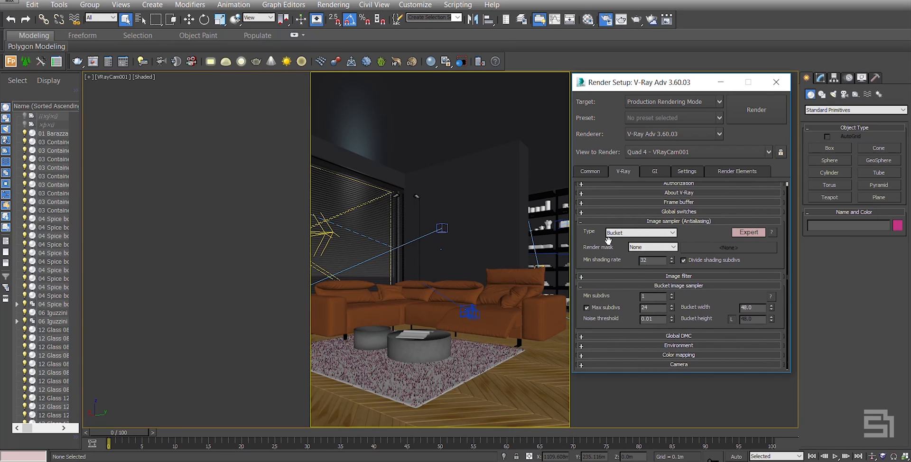
{"action": "left_click", "coordinate": [696, 221]}
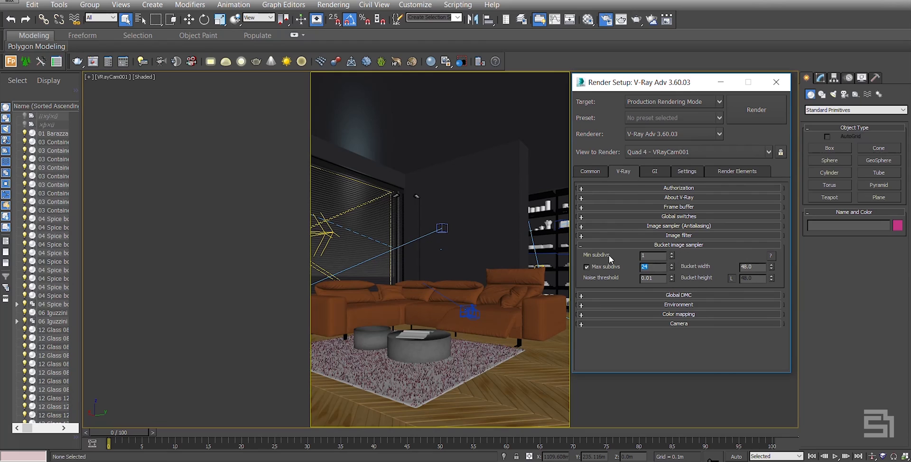
Set the bucket image sampler's max subdivs to 12 and its noise threshold to 0.005
{"action": "type", "text": "12"}
{"action": "left_click", "coordinate": [659, 277]}
{"action": "left_click_drag", "start_coordinate": [650, 278], "coordinate": [660, 277]}
{"action": "type", "text": "05"}
Expand the Global DMC settings, collapse the bucket sampler, and show the Floor material in the Material Editor
{"action": "left_click", "coordinate": [627, 295]}
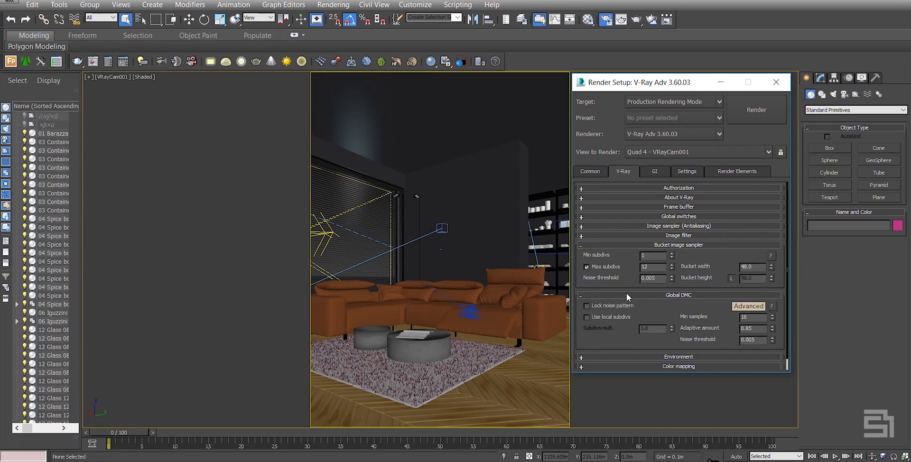
{"action": "left_click", "coordinate": [675, 246]}
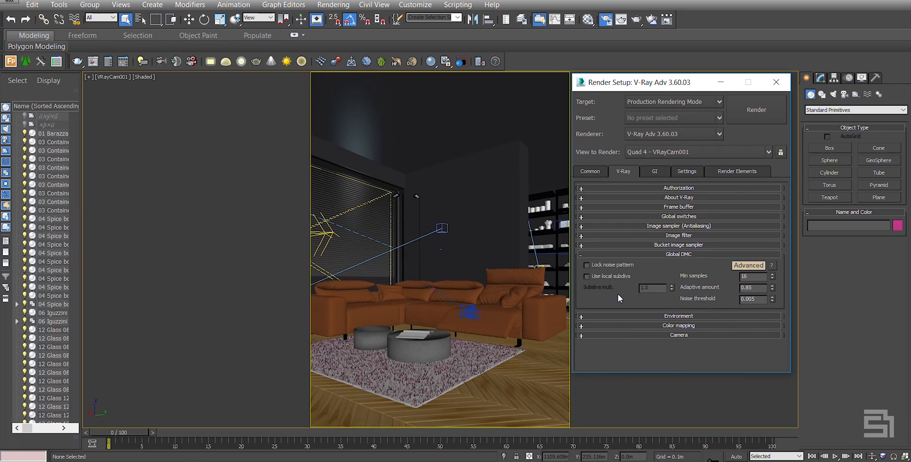
{"action": "left_click", "coordinate": [680, 43]}
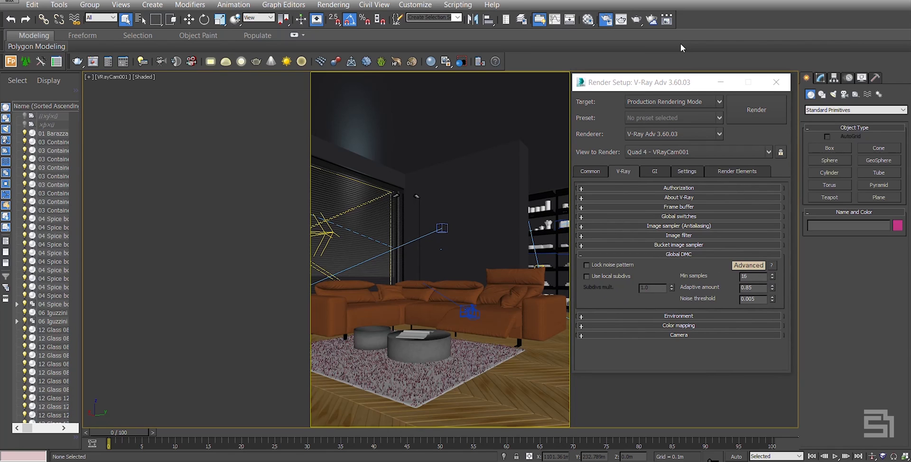
{"action": "key", "text": "m"}
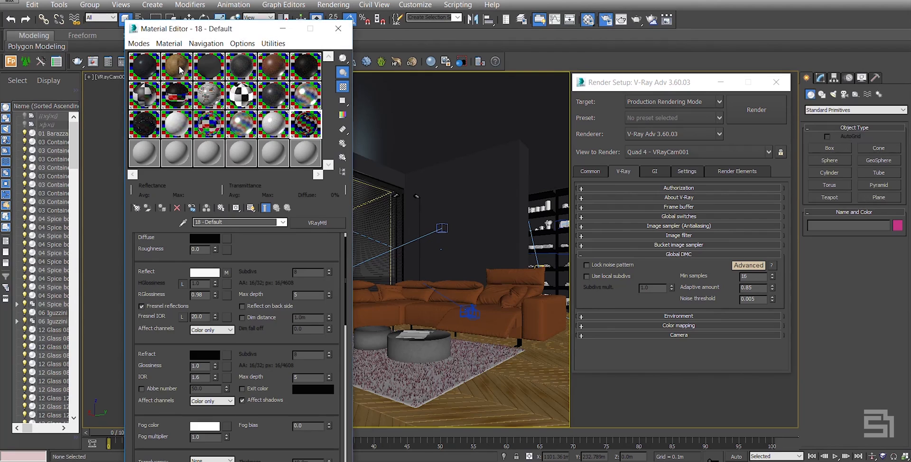
{"action": "left_click", "coordinate": [179, 66]}
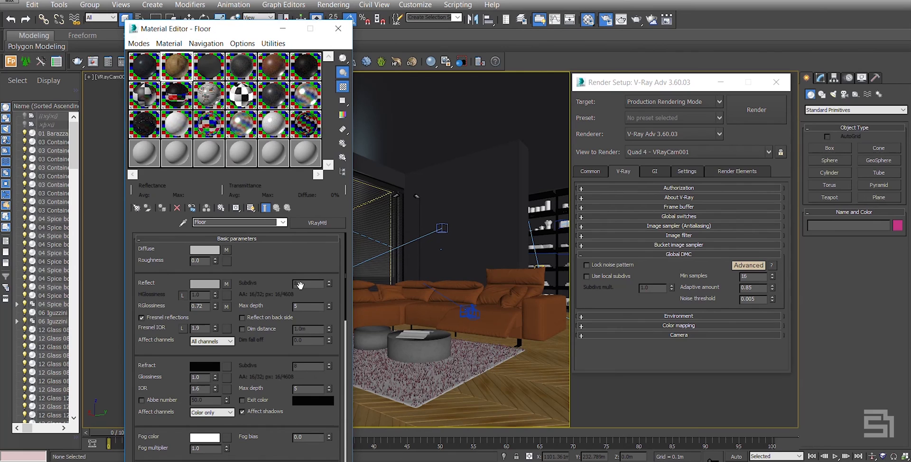
Enable the use of local subdivs in Global DMC and examine the Floor material's reflection subdivs
{"action": "mouse_move", "coordinate": [625, 280]}
{"action": "left_click", "coordinate": [587, 276]}
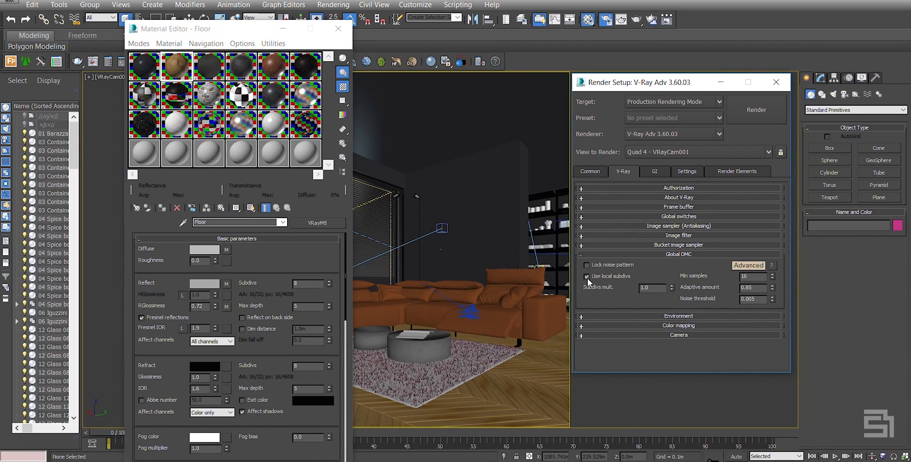
{"action": "left_click", "coordinate": [308, 284]}
{"action": "left_click_drag", "start_coordinate": [266, 286], "coordinate": [267, 287]}
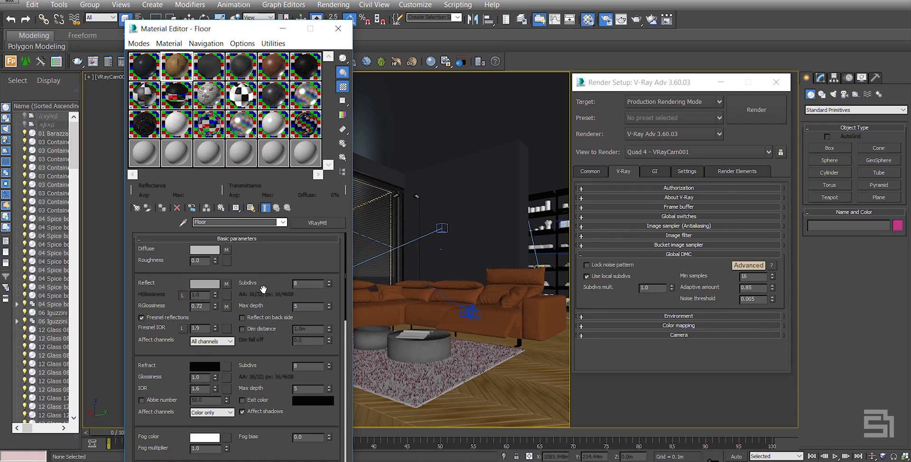
{"action": "double_click", "coordinate": [638, 287]}
{"action": "left_click", "coordinate": [298, 284]}
{"action": "double_click", "coordinate": [298, 283]}
{"action": "type", "text": "3"}
{"action": "key", "text": "BackSpace"}
{"action": "key", "text": "BackSpace"}
Set the Global DMC subdivs multiplier to 4.0
{"action": "left_click", "coordinate": [651, 287]}
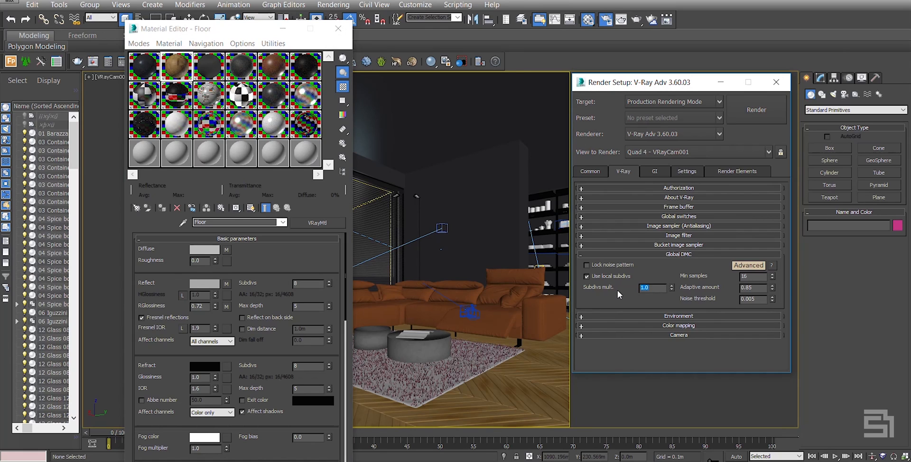
{"action": "type", "text": "3"}
{"action": "key", "text": "Return"}
{"action": "double_click", "coordinate": [643, 287]}
{"action": "type", "text": "4"}
{"action": "key", "text": "Return"}
{"action": "left_click", "coordinate": [275, 283]}
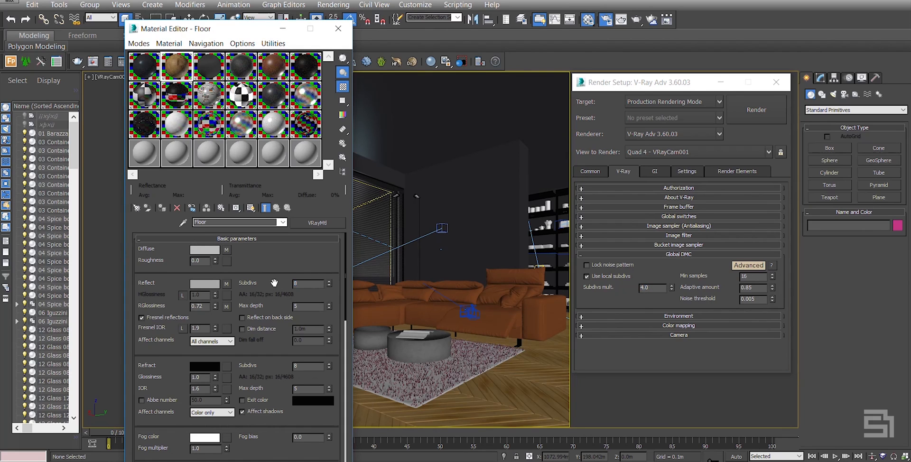
{"action": "left_click", "coordinate": [596, 286]}
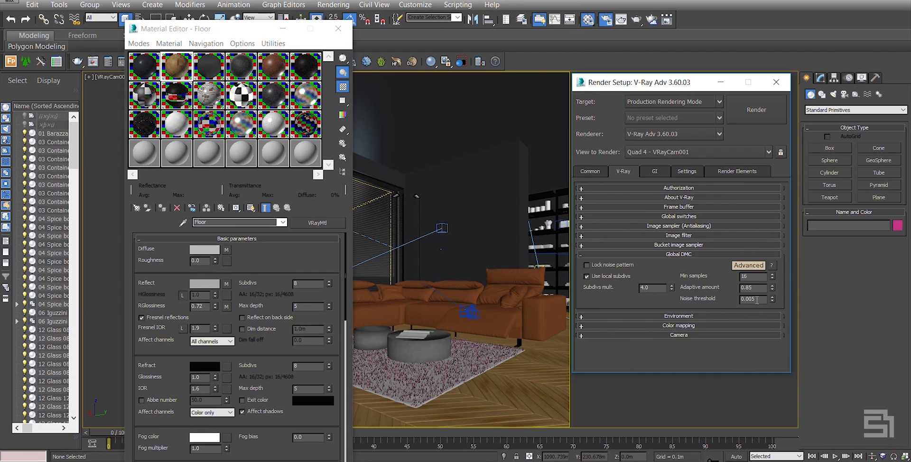
Compare the Global DMC noise threshold with the bucket image sampler's, and review the environment settings
{"action": "left_click_drag", "start_coordinate": [756, 299], "coordinate": [752, 300]}
{"action": "left_click", "coordinate": [674, 245]}
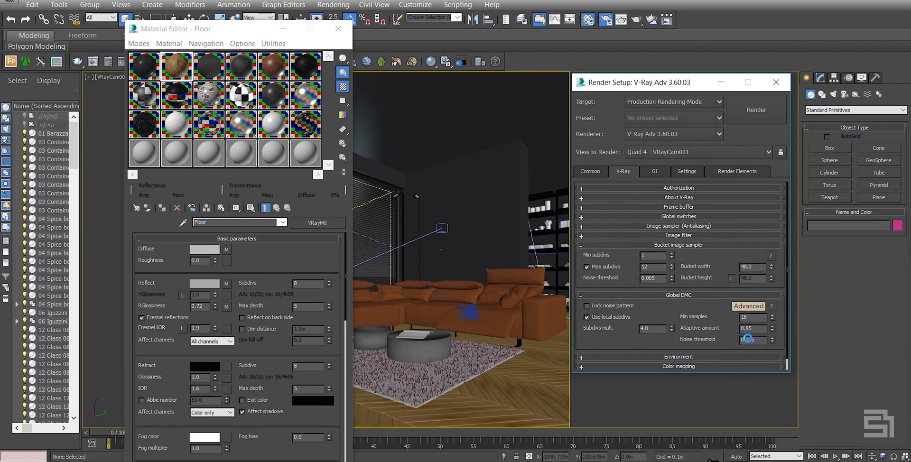
{"action": "left_click", "coordinate": [693, 246]}
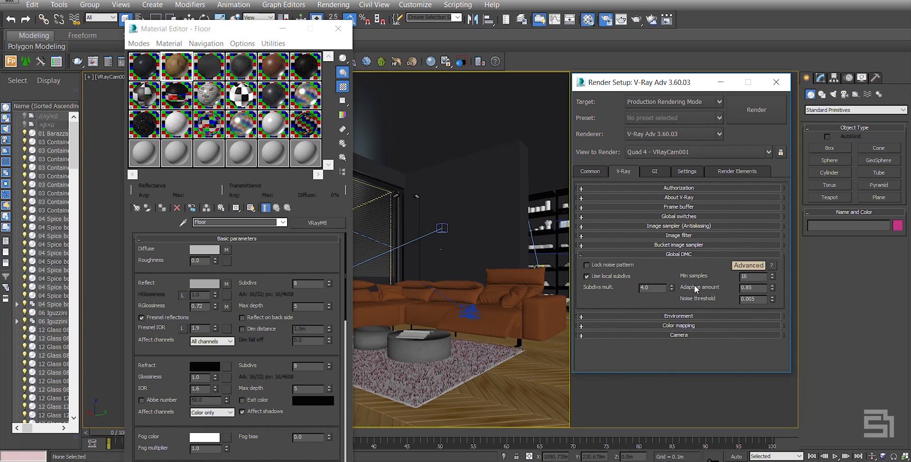
{"action": "left_click", "coordinate": [691, 254]}
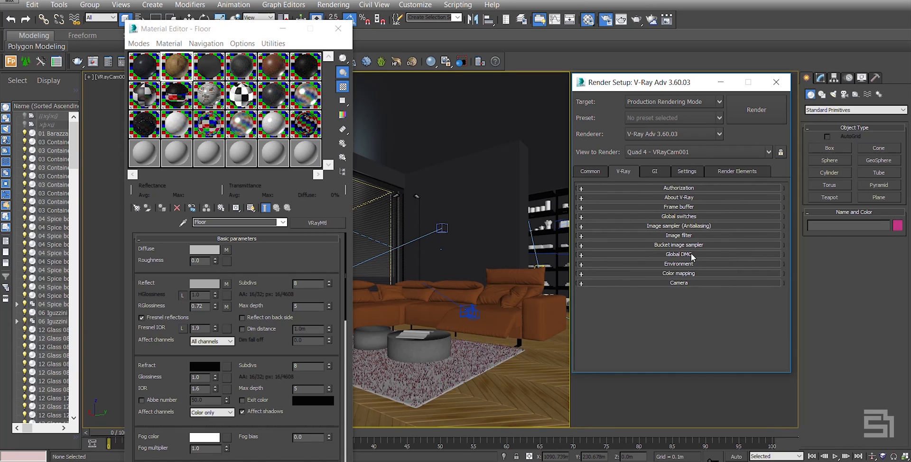
{"action": "left_click", "coordinate": [693, 263]}
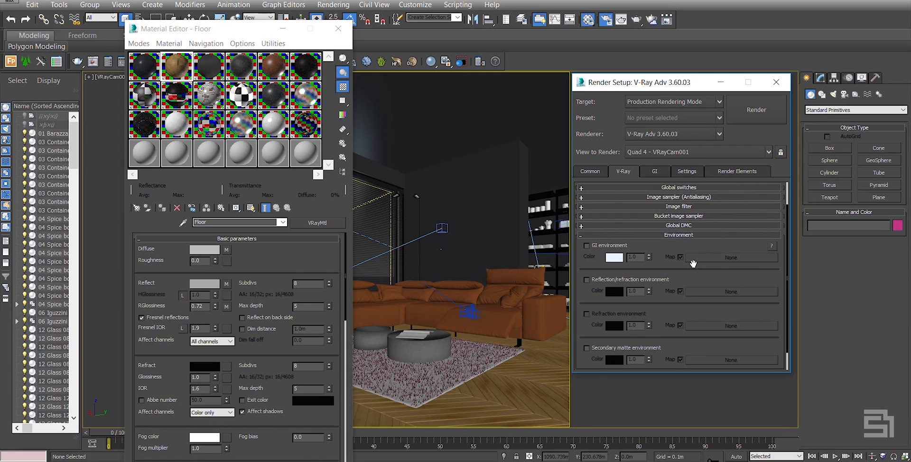
{"action": "left_click", "coordinate": [683, 235]}
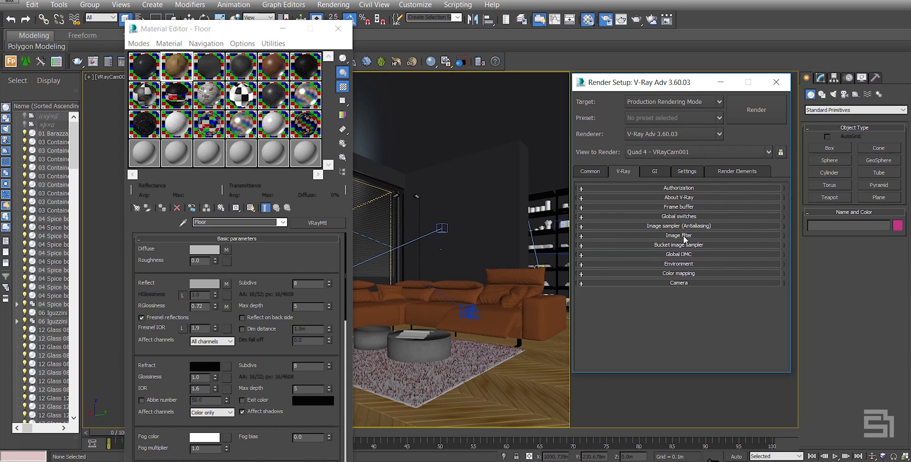
Expand the color mapping settings and move the Render Setup and Material Editor windows higher to make room
{"action": "left_click", "coordinate": [680, 274]}
{"action": "left_click_drag", "start_coordinate": [645, 86], "coordinate": [644, 54]}
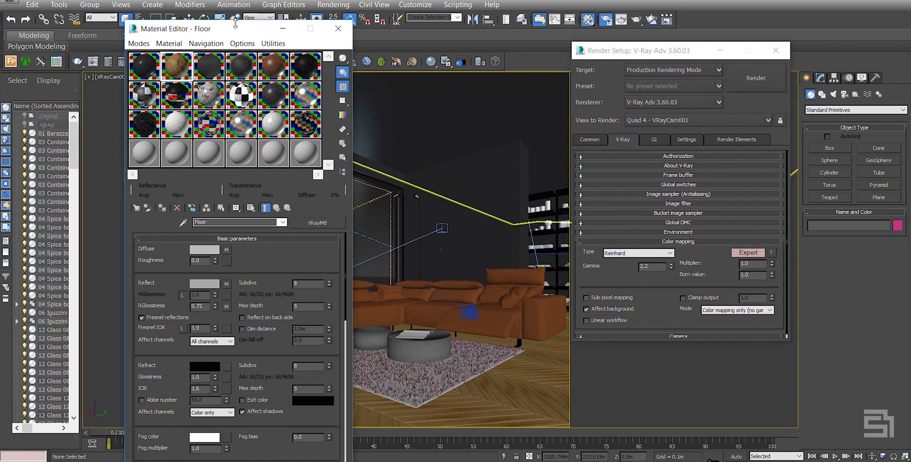
{"action": "left_click_drag", "start_coordinate": [233, 32], "coordinate": [183, 12]}
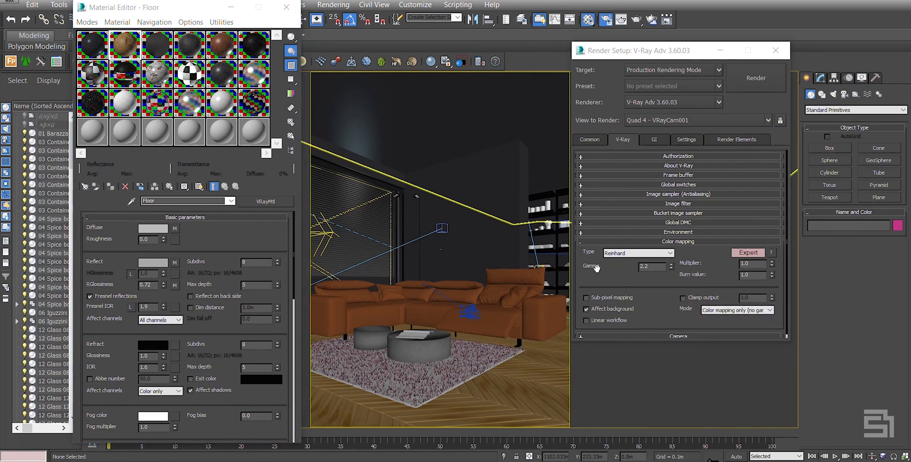
{"action": "scroll", "coordinate": [594, 263], "scroll_direction": "down", "scroll_amount": 1}
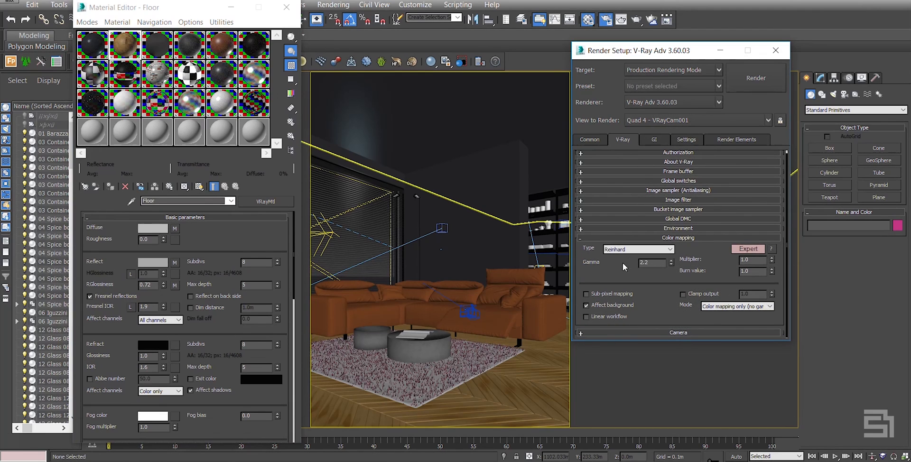
Check the display gamma in the Gamma and LUT preferences, and leave the preferences without changing anything
{"action": "left_click", "coordinate": [424, 6]}
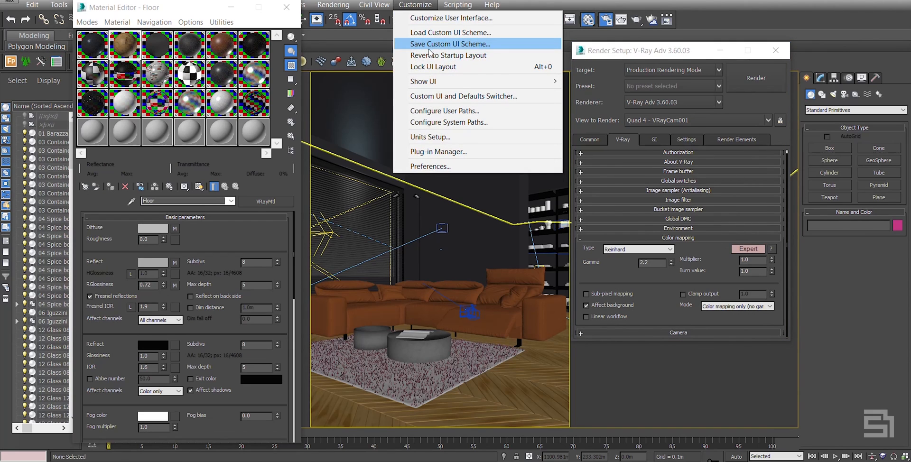
{"action": "left_click", "coordinate": [435, 166]}
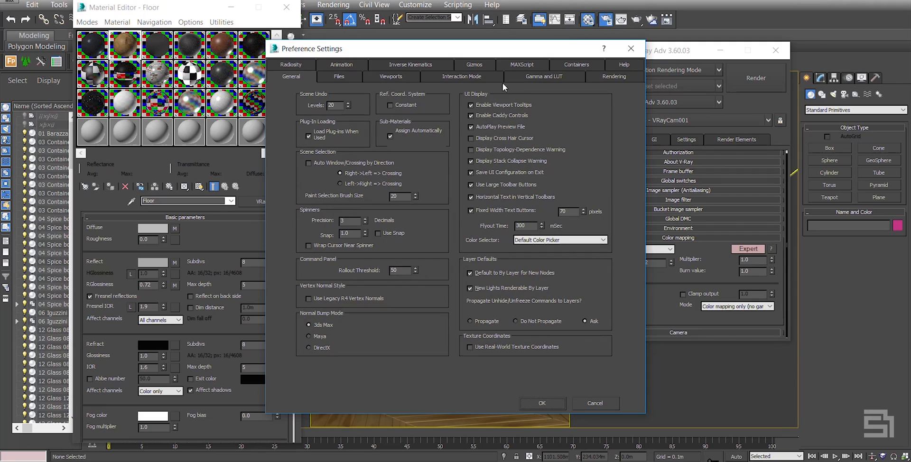
{"action": "left_click", "coordinate": [526, 76]}
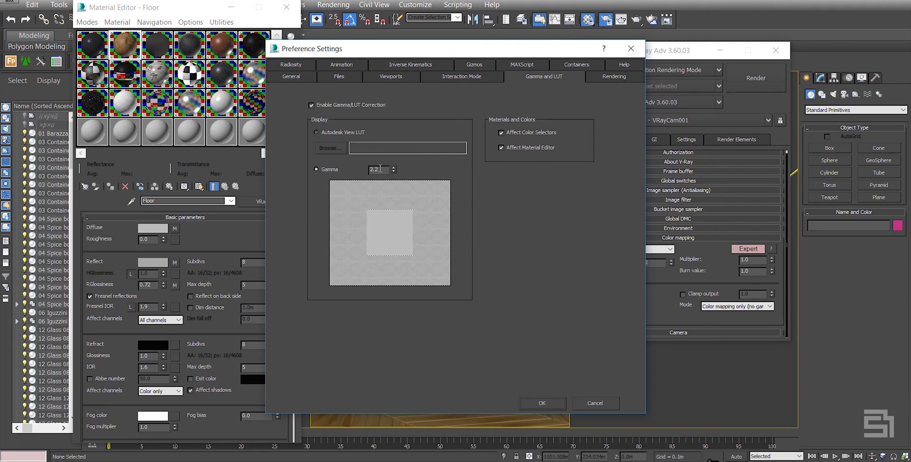
{"action": "left_click_drag", "start_coordinate": [381, 170], "coordinate": [367, 170]}
{"action": "left_click", "coordinate": [379, 170]}
{"action": "left_click", "coordinate": [585, 402]}
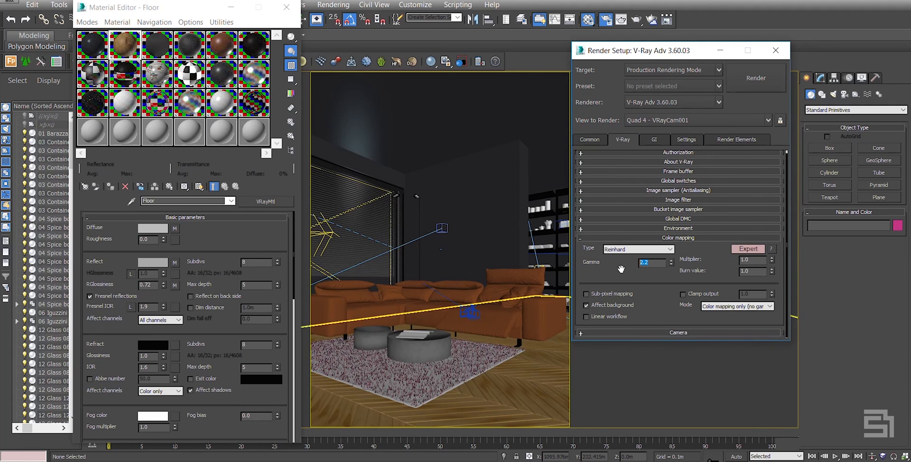
Choose Reinhard as the color mapping type
{"action": "left_click", "coordinate": [623, 248]}
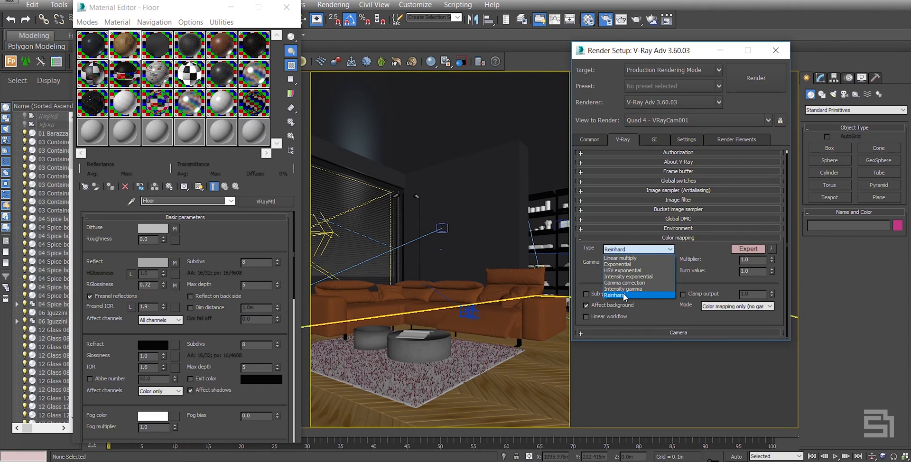
{"action": "left_click", "coordinate": [623, 293]}
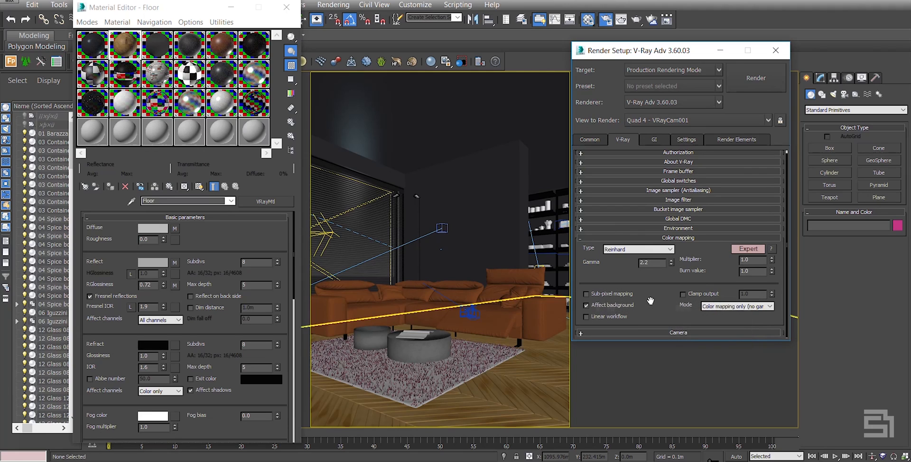
{"action": "scroll", "coordinate": [638, 280], "scroll_direction": "up", "scroll_amount": 1}
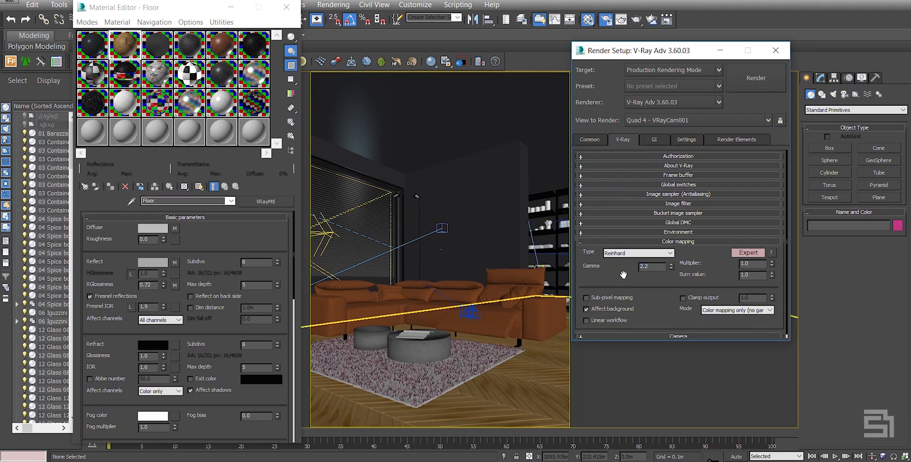
Set the color mapping mode to Color mapping and gamma with Sub-pixel mapping enabled, and collapse the color mapping settings
{"action": "left_click", "coordinate": [738, 309]}
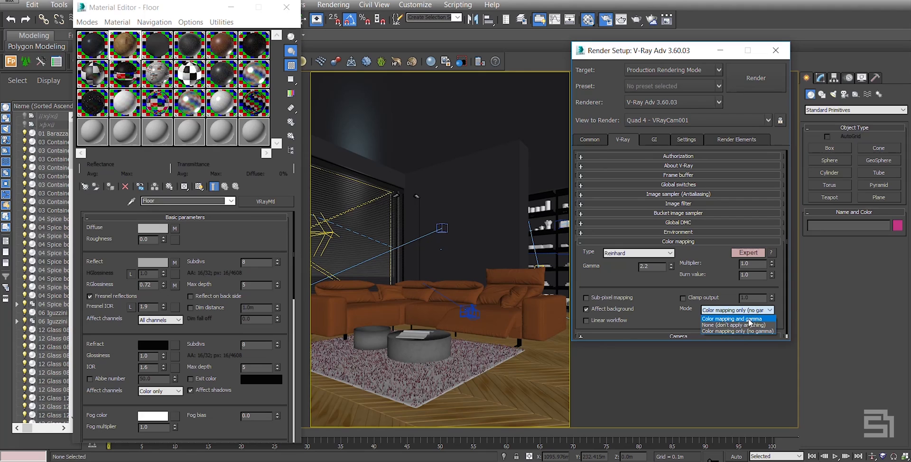
{"action": "left_click", "coordinate": [732, 320]}
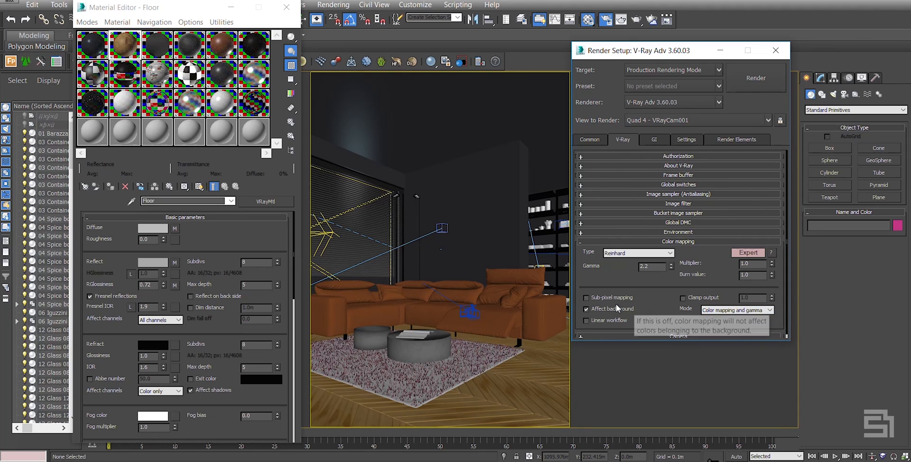
{"action": "left_click", "coordinate": [586, 298]}
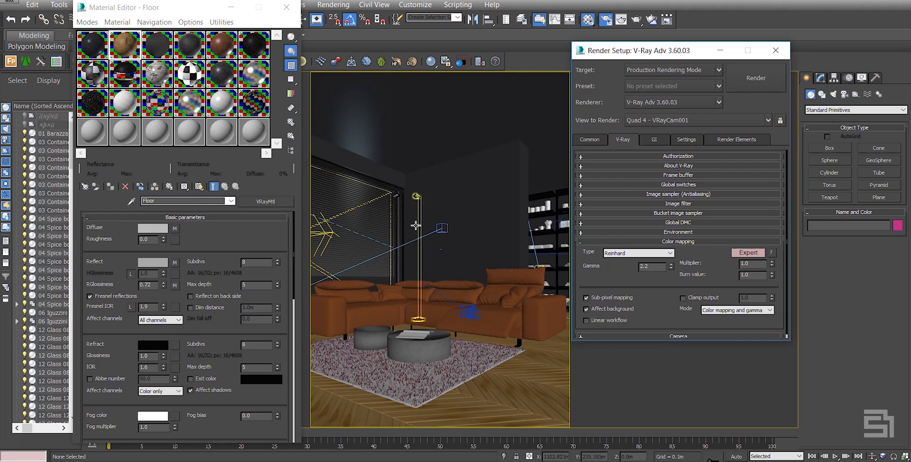
{"action": "scroll", "coordinate": [606, 276], "scroll_direction": "down", "scroll_amount": 1}
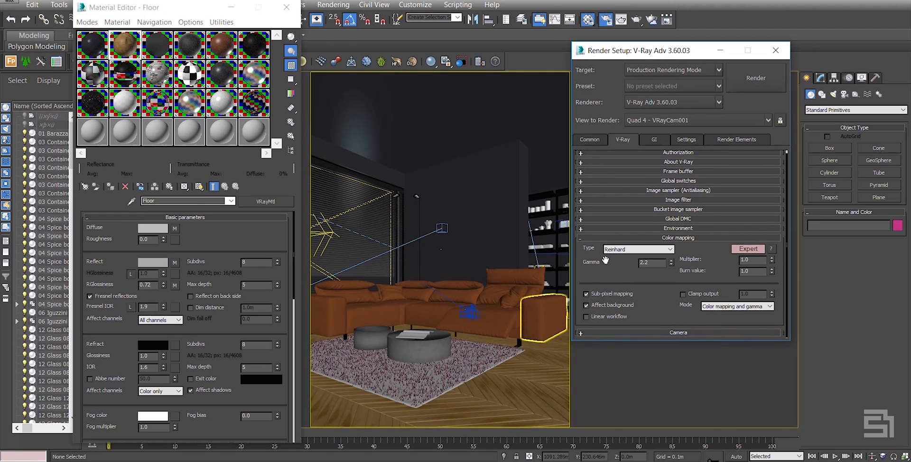
{"action": "mouse_move", "coordinate": [593, 296]}
{"action": "left_click", "coordinate": [616, 249]}
{"action": "left_click", "coordinate": [616, 249]}
{"action": "scroll", "coordinate": [662, 241], "scroll_direction": "up", "scroll_amount": 1}
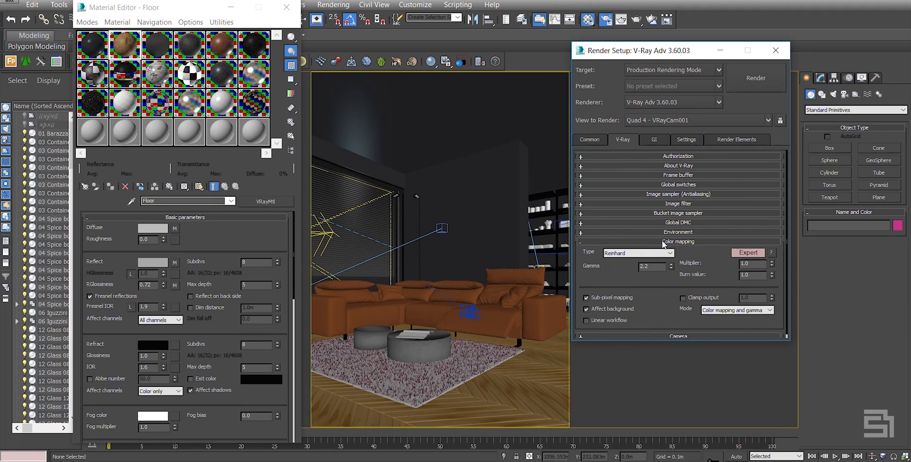
{"action": "left_click", "coordinate": [673, 241]}
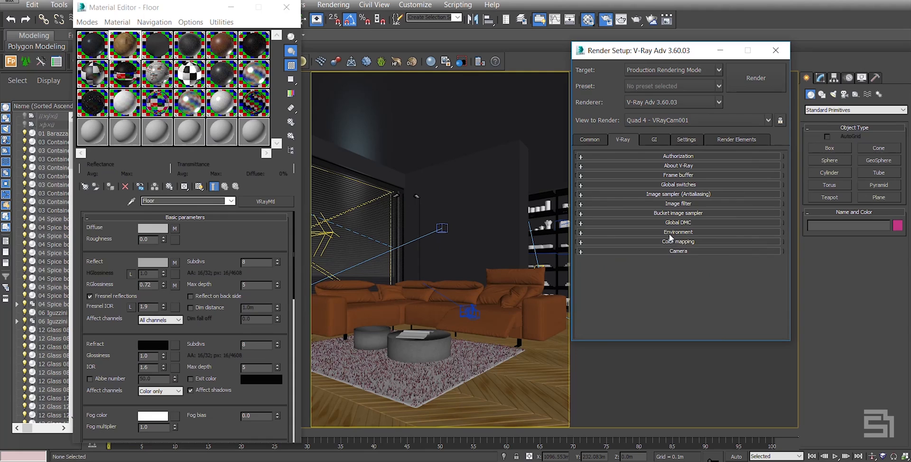
Set the global illumination engines to Brute force for primary and Light cache for secondary
{"action": "left_click", "coordinate": [657, 139]}
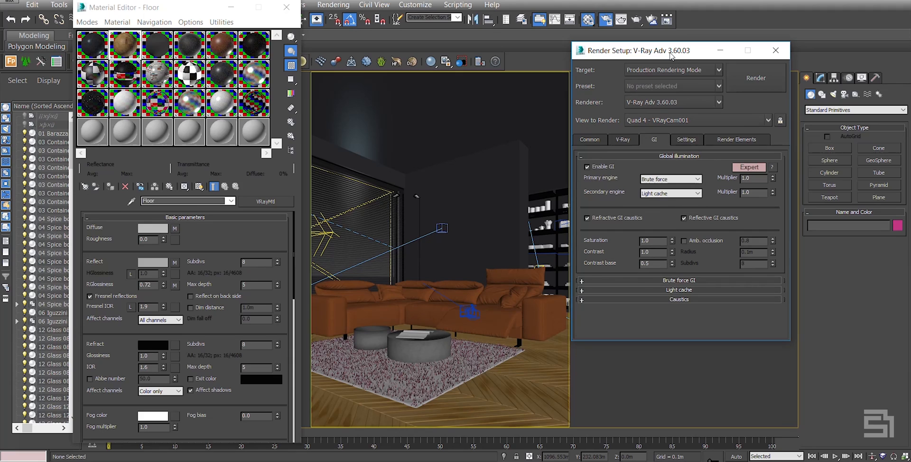
{"action": "left_click", "coordinate": [687, 179]}
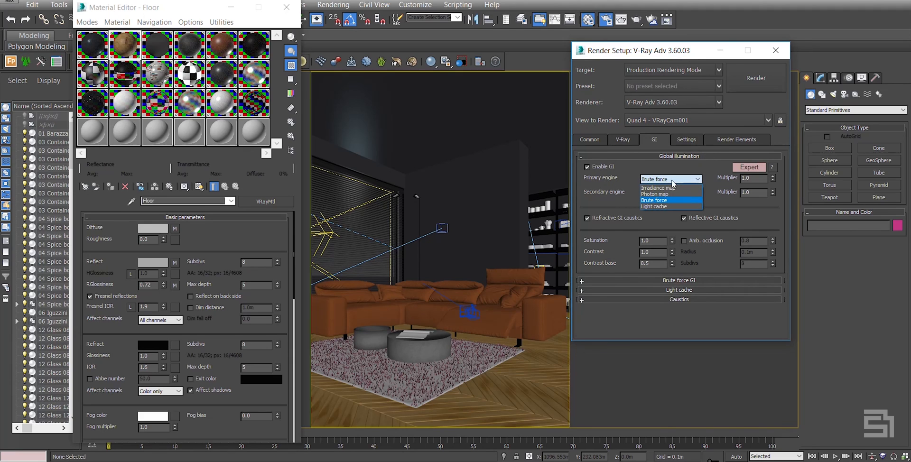
{"action": "left_click", "coordinate": [669, 206]}
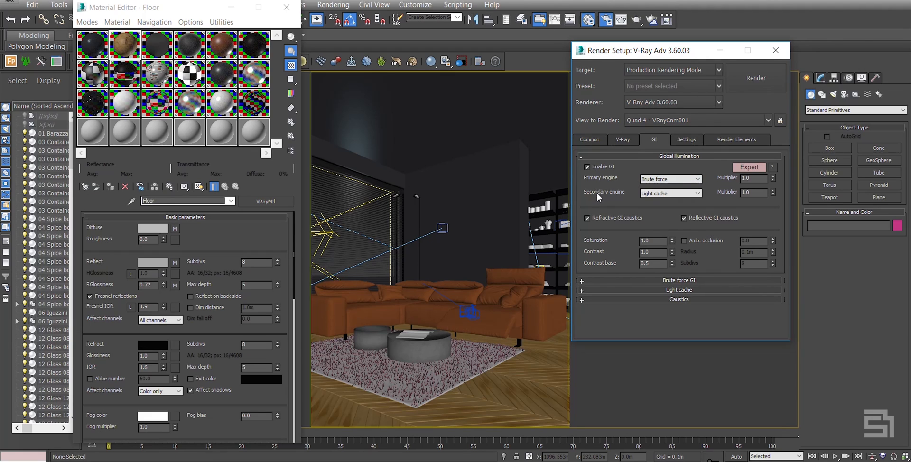
{"action": "left_click", "coordinate": [688, 194]}
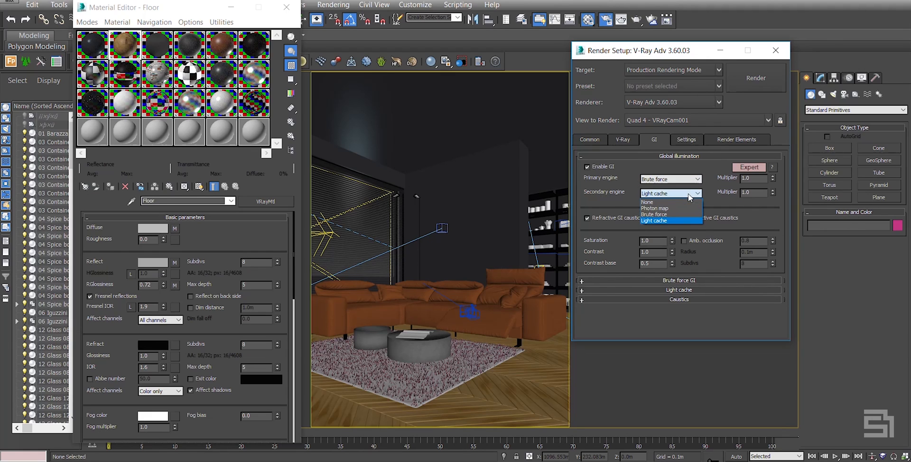
{"action": "left_click", "coordinate": [686, 221]}
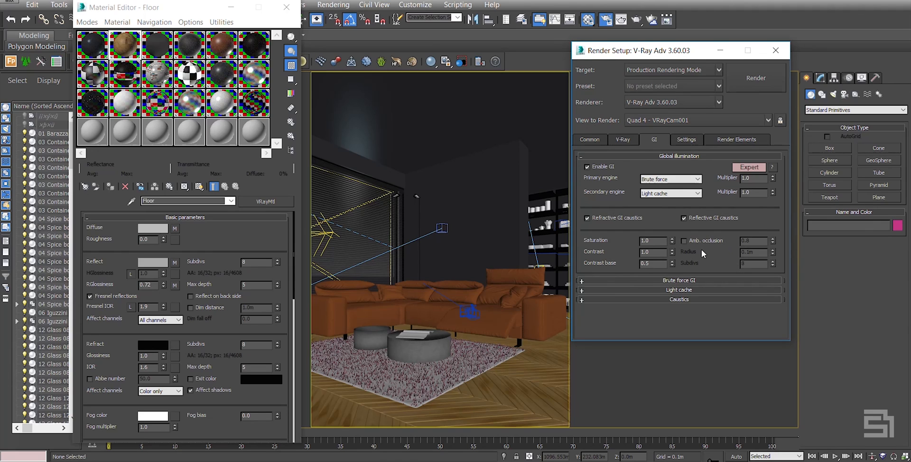
Expand the Global switches and enable the material override
{"action": "left_click", "coordinate": [621, 139]}
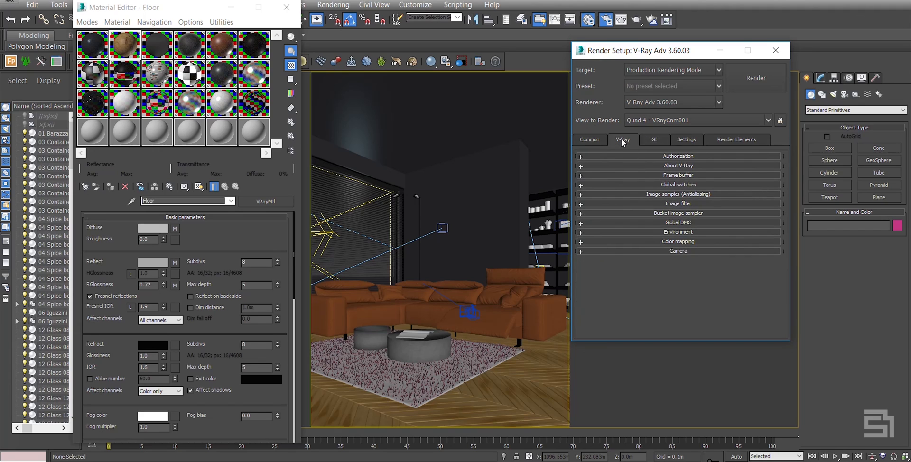
{"action": "left_click", "coordinate": [683, 185]}
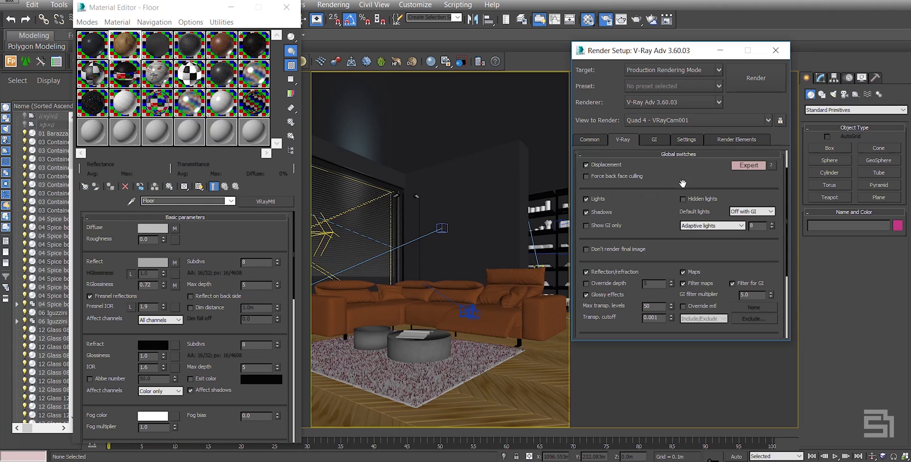
{"action": "left_click", "coordinate": [698, 307]}
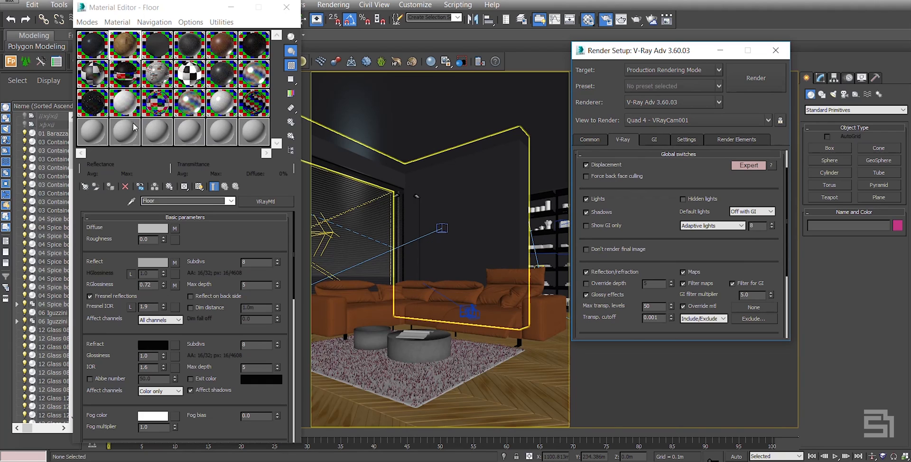
Convert the first unused sample slot's material to a V-Ray VRayMtl
{"action": "left_click", "coordinate": [100, 136]}
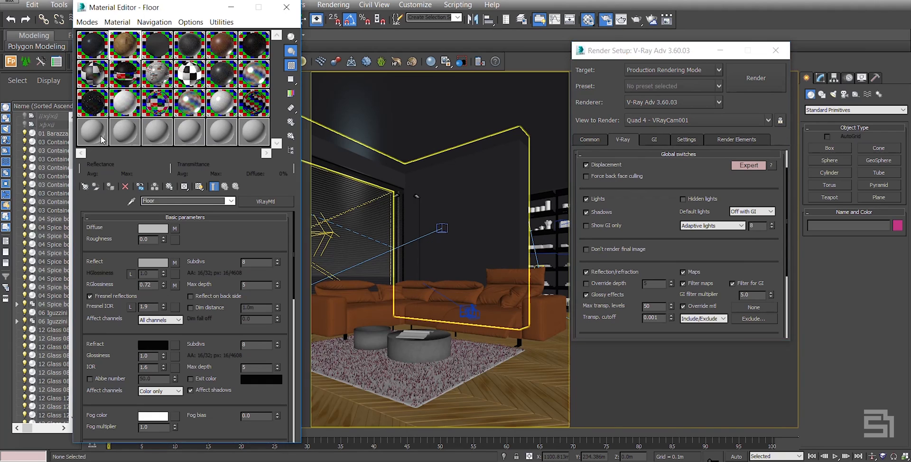
{"action": "left_click", "coordinate": [274, 202]}
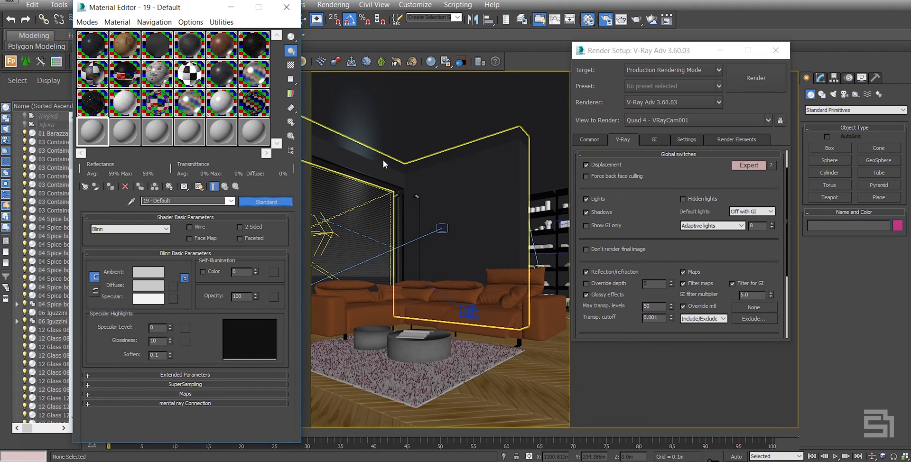
{"action": "left_click", "coordinate": [356, 83]}
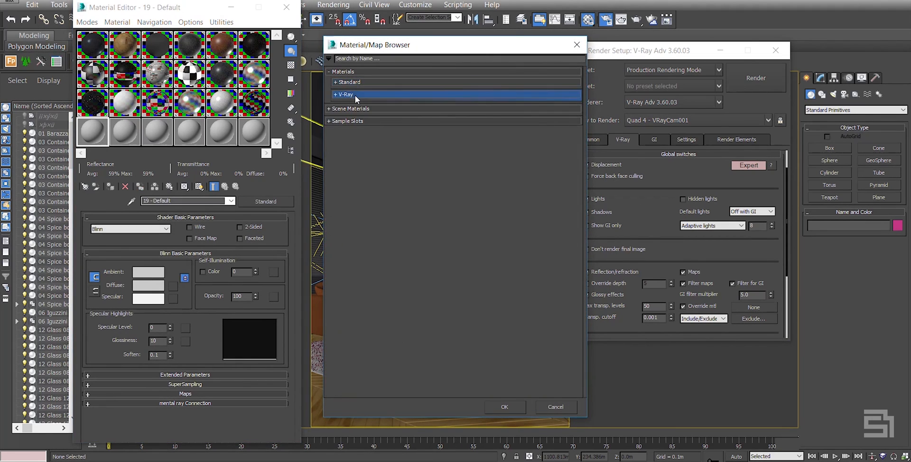
{"action": "left_click", "coordinate": [355, 95]}
{"action": "double_click", "coordinate": [361, 207]}
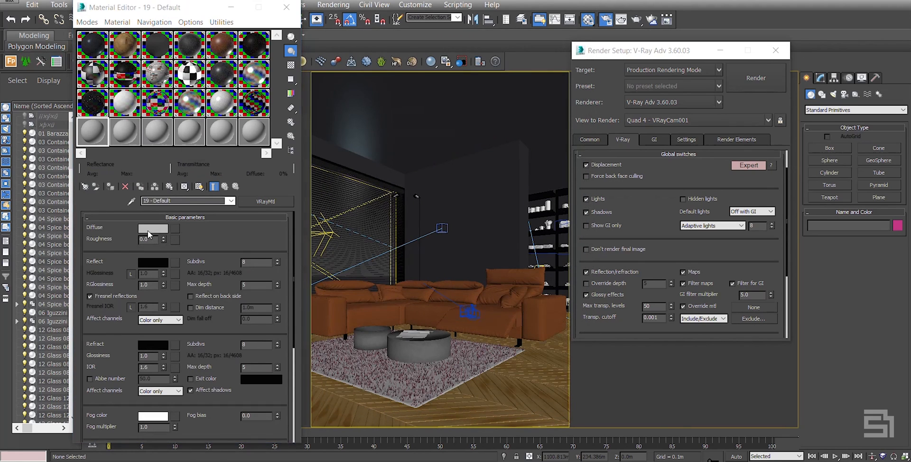
Set the new V-Ray material's diffuse color to white and its reflection color to gray with RGB 69
{"action": "left_click", "coordinate": [148, 231]}
{"action": "left_click_drag", "start_coordinate": [312, 125], "coordinate": [323, 101]}
{"action": "left_click", "coordinate": [411, 152]}
{"action": "left_click", "coordinate": [160, 264]}
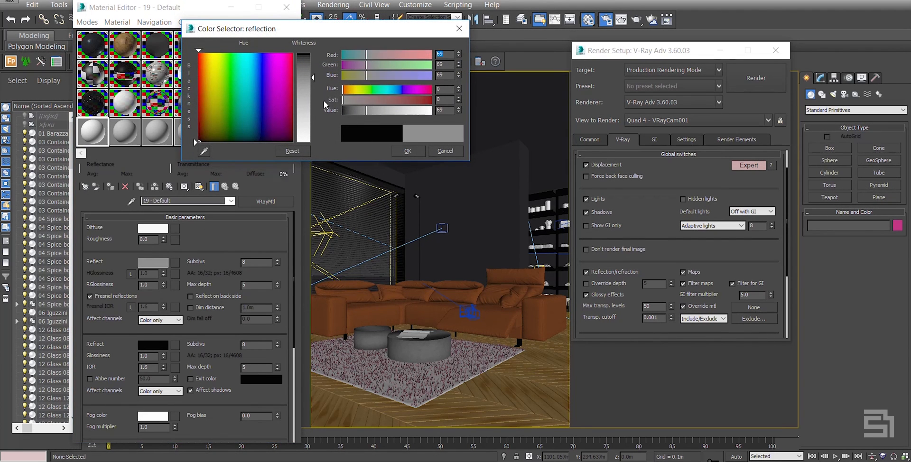
{"action": "left_click", "coordinate": [406, 151]}
Set the material's reflection glossiness to 0.7 and check the sample sphere in an enlarged preview
{"action": "double_click", "coordinate": [151, 285]}
{"action": "type", "text": "0.7"}
{"action": "key", "text": "Return"}
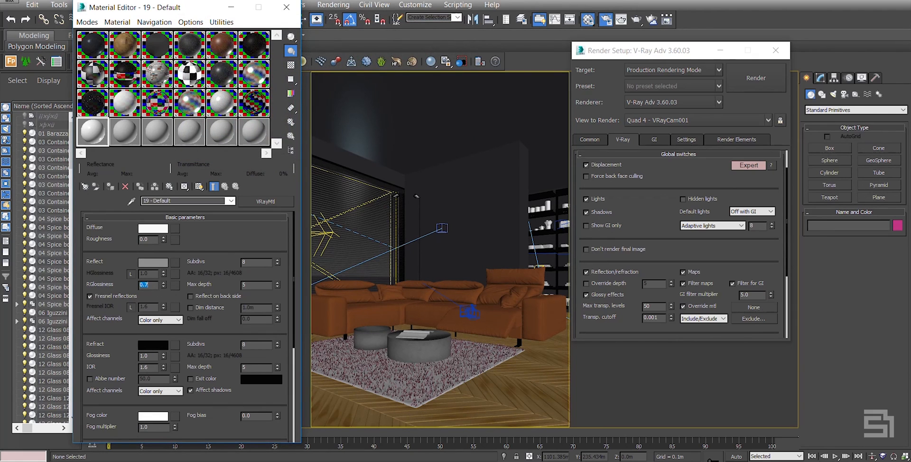
{"action": "double_click", "coordinate": [92, 132]}
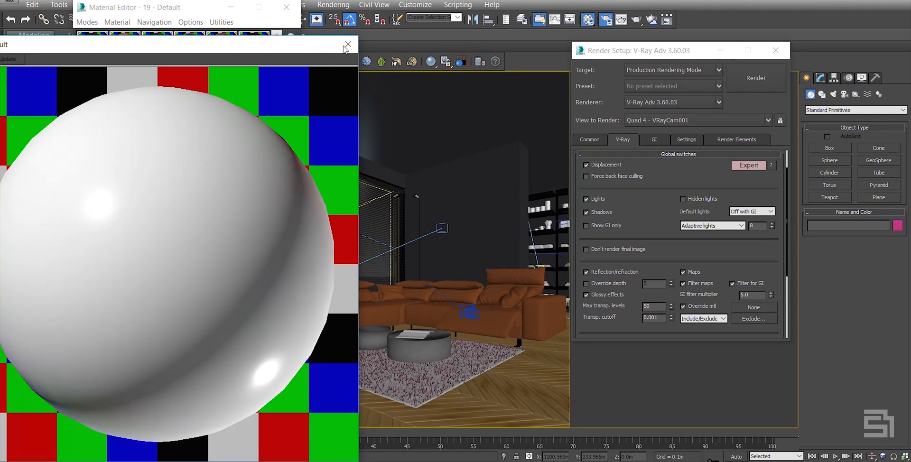
{"action": "left_click", "coordinate": [348, 44]}
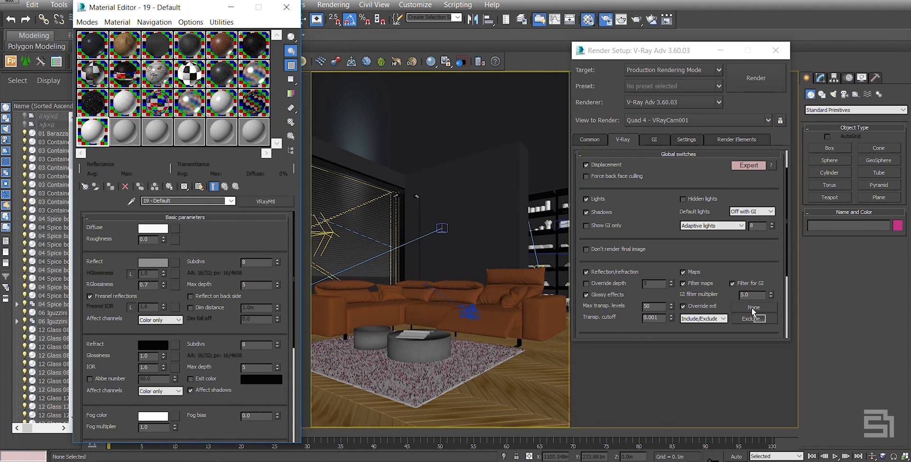
Assign the new white material as the global override material and view its exclude list without changing it
{"action": "left_click_drag", "start_coordinate": [753, 312], "coordinate": [754, 308]}
{"action": "left_click", "coordinate": [663, 232]}
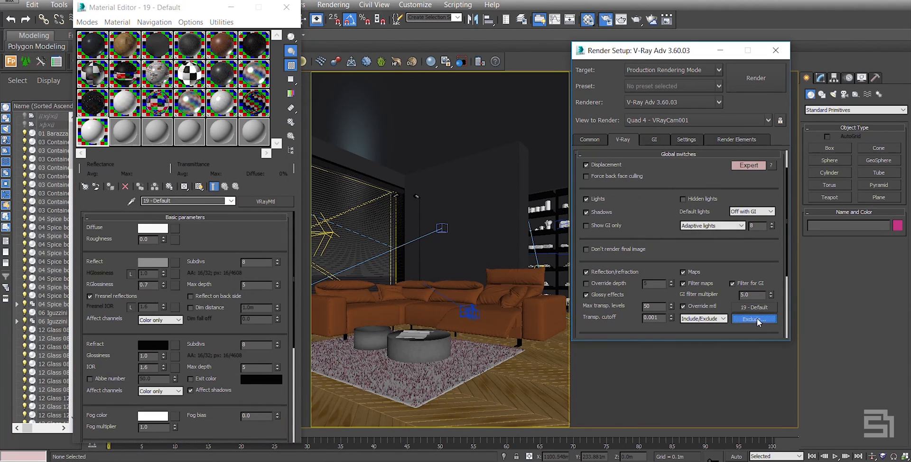
{"action": "left_click", "coordinate": [756, 318]}
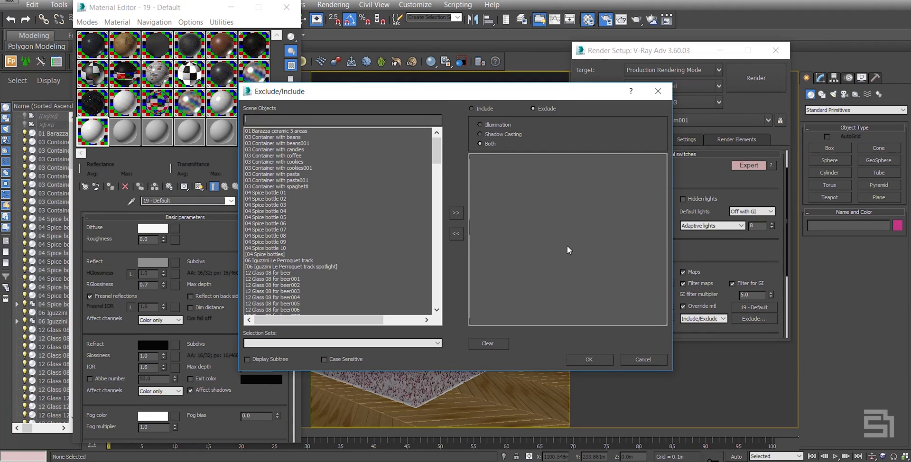
{"action": "left_click", "coordinate": [653, 358]}
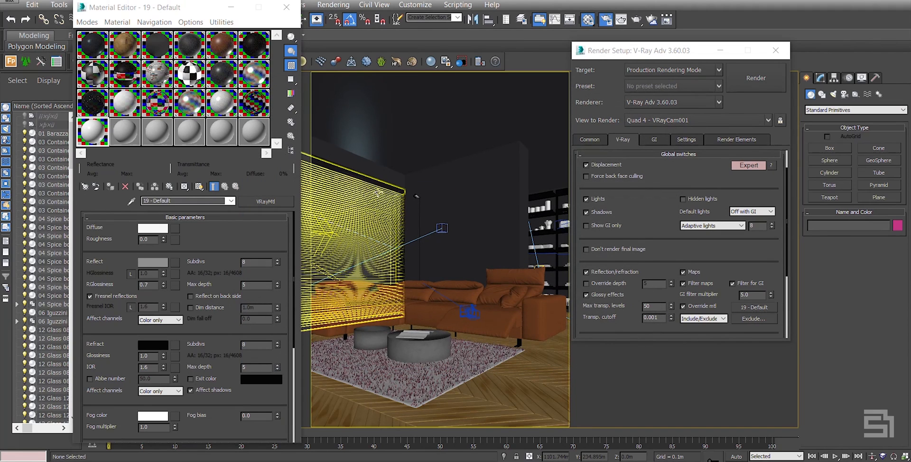
Select the window blinds in the camera view and close the Material Editor
{"action": "left_click", "coordinate": [340, 161]}
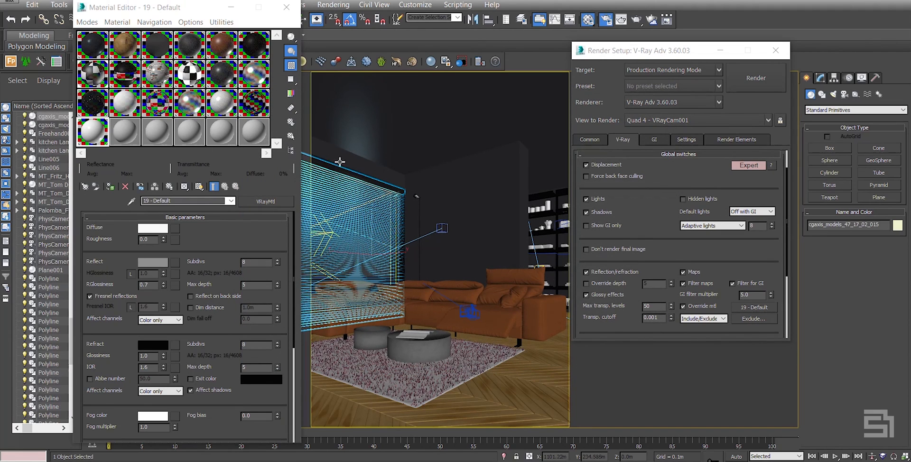
{"action": "left_click", "coordinate": [286, 7]}
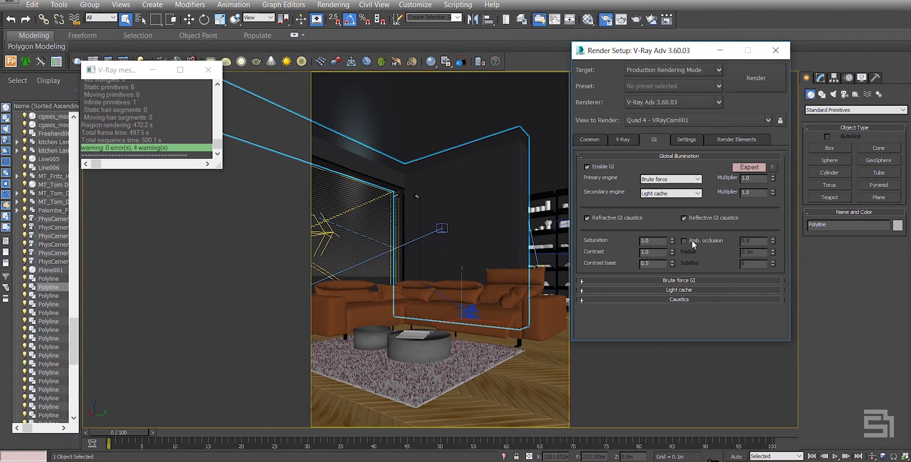
Enable ambient occlusion for the global illumination with an amount of 0.8 and a radius of 0.25 m
{"action": "left_click", "coordinate": [683, 241]}
{"action": "left_click_drag", "start_coordinate": [752, 240], "coordinate": [728, 239]}
{"action": "left_click_drag", "start_coordinate": [742, 252], "coordinate": [765, 251]}
{"action": "type", "text": "25"}
{"action": "key", "text": "Return"}
{"action": "left_click", "coordinate": [753, 265]}
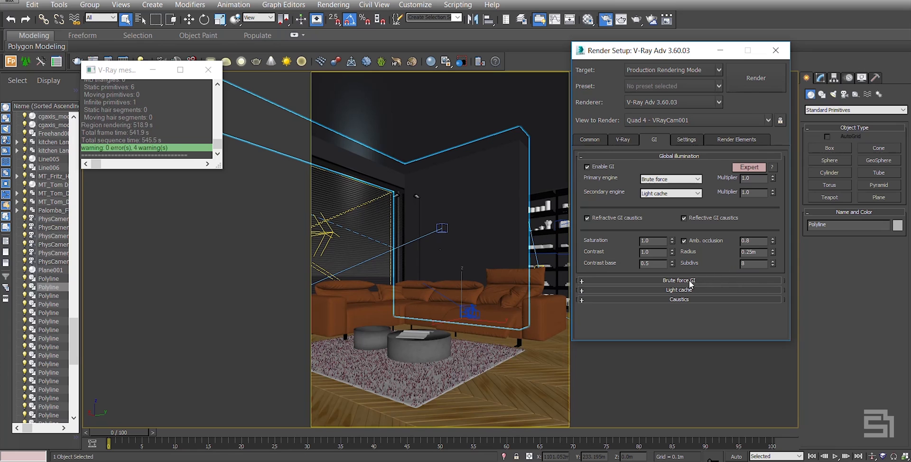
Review the Brute force GI settings, collapse them and expand the Light cache settings
{"action": "left_click", "coordinate": [689, 280]}
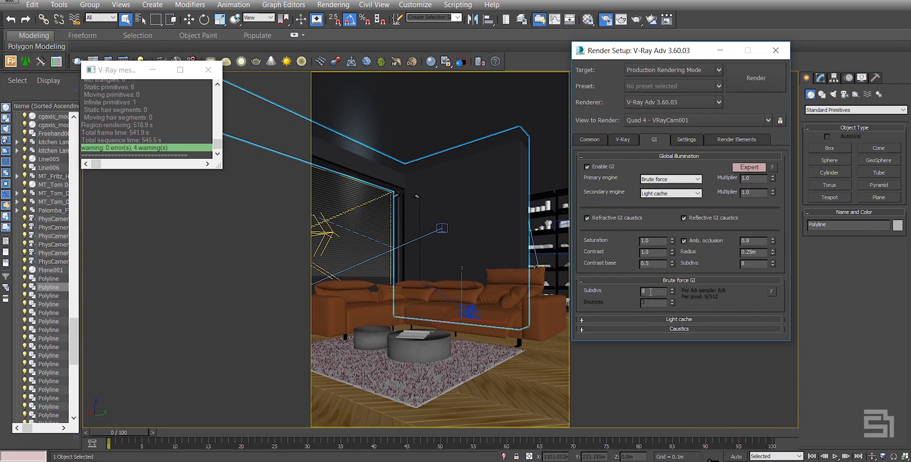
{"action": "left_click", "coordinate": [700, 281]}
{"action": "left_click", "coordinate": [694, 288]}
{"action": "left_click_drag", "start_coordinate": [676, 53], "coordinate": [682, 55]}
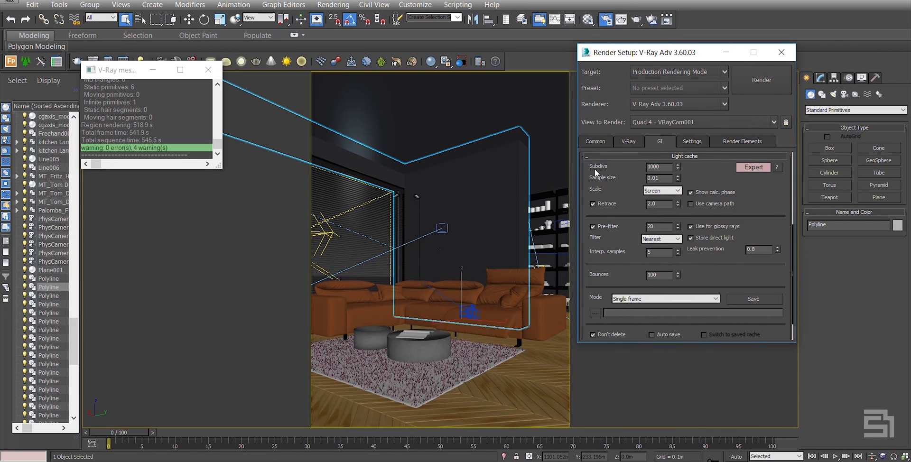
Set the Light cache subdivs to 1000
{"action": "double_click", "coordinate": [648, 167]}
{"action": "left_click", "coordinate": [633, 167]}
{"action": "left_click_drag", "start_coordinate": [654, 167], "coordinate": [620, 166]}
{"action": "type", "text": "1"}
{"action": "left_click_drag", "start_coordinate": [661, 168], "coordinate": [632, 166]}
{"action": "type", "text": "1000"}
Set the Light cache sample size to 0.02 and collapse the Light cache and Global illumination settings
{"action": "mouse_move", "coordinate": [661, 169]}
{"action": "double_click", "coordinate": [657, 178]}
{"action": "type", "text": "2"}
{"action": "mouse_move", "coordinate": [600, 257]}
{"action": "left_mouse_down"}
{"action": "mouse_move", "coordinate": [598, 243]}
{"action": "mouse_move", "coordinate": [603, 268]}
{"action": "left_mouse_up"}
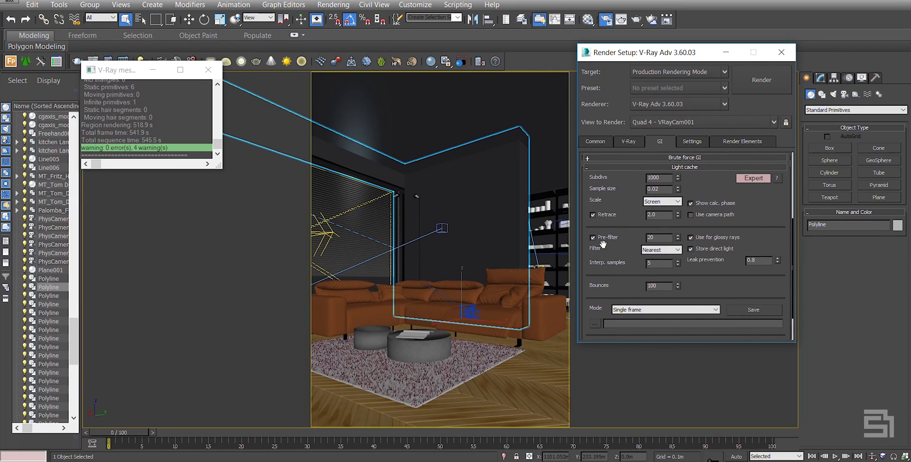
{"action": "left_click", "coordinate": [659, 167]}
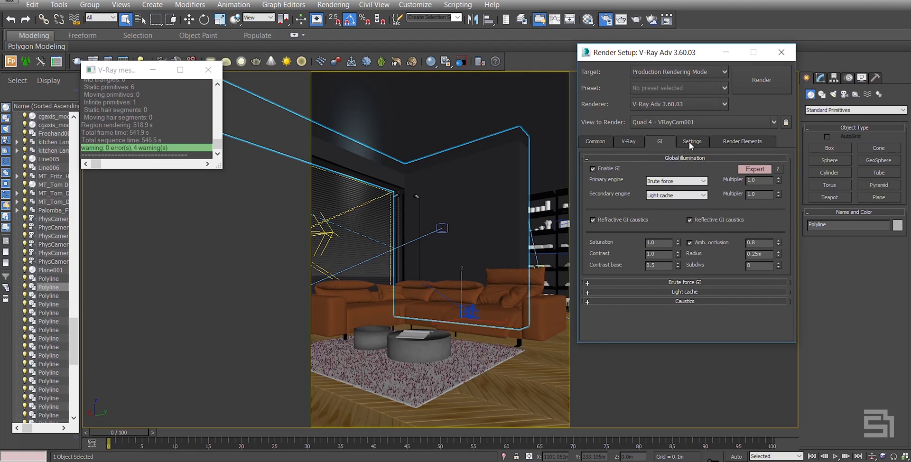
{"action": "left_click", "coordinate": [684, 158]}
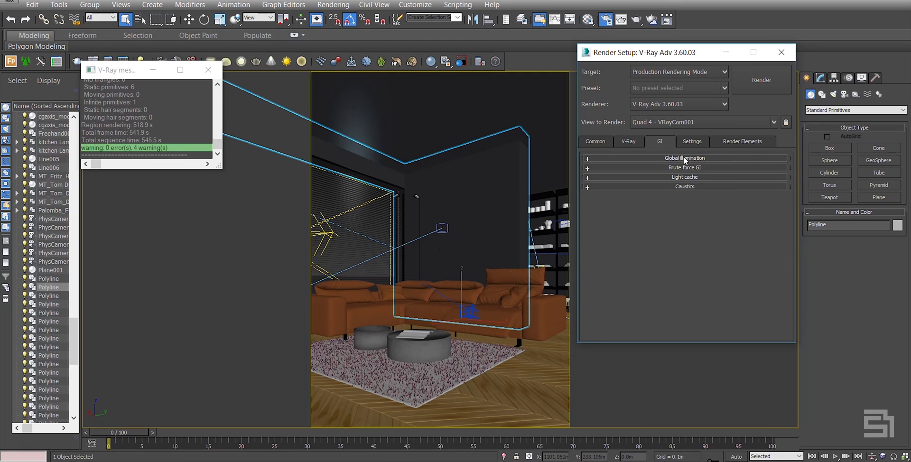
Set the render bucket sequence to Spiral in the System settings and collapse them
{"action": "left_click", "coordinate": [691, 141]}
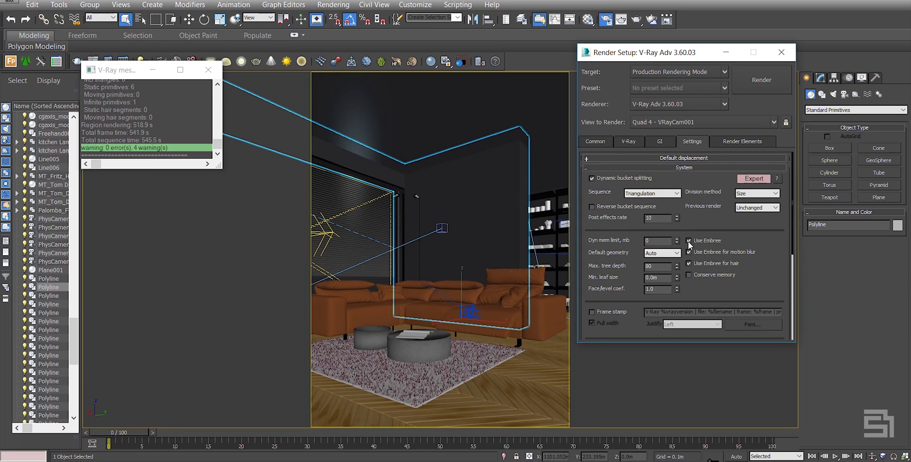
{"action": "left_click", "coordinate": [676, 194]}
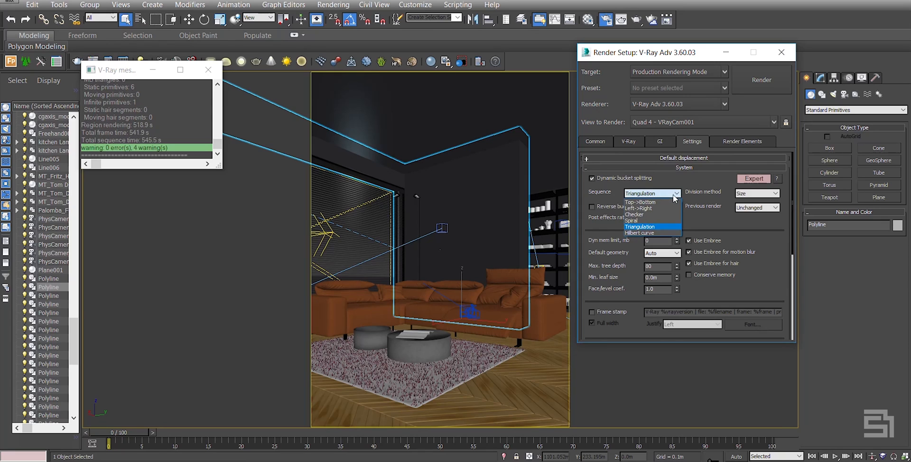
{"action": "left_click", "coordinate": [665, 220]}
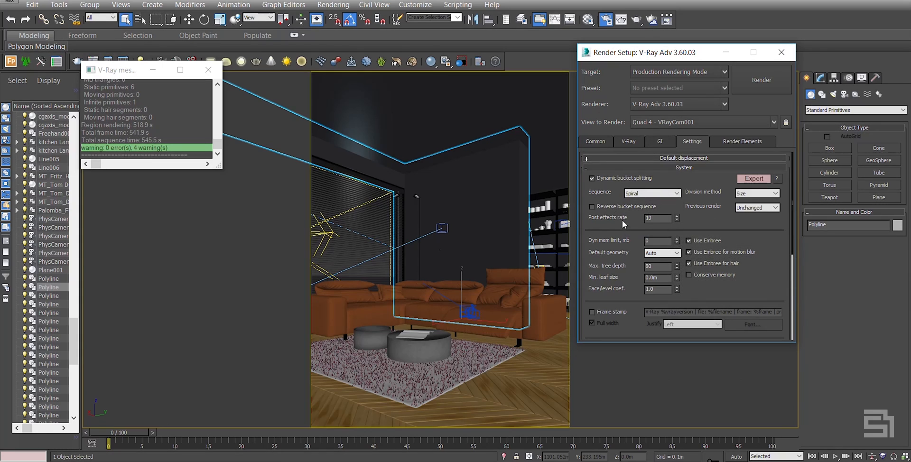
{"action": "left_click", "coordinate": [683, 168]}
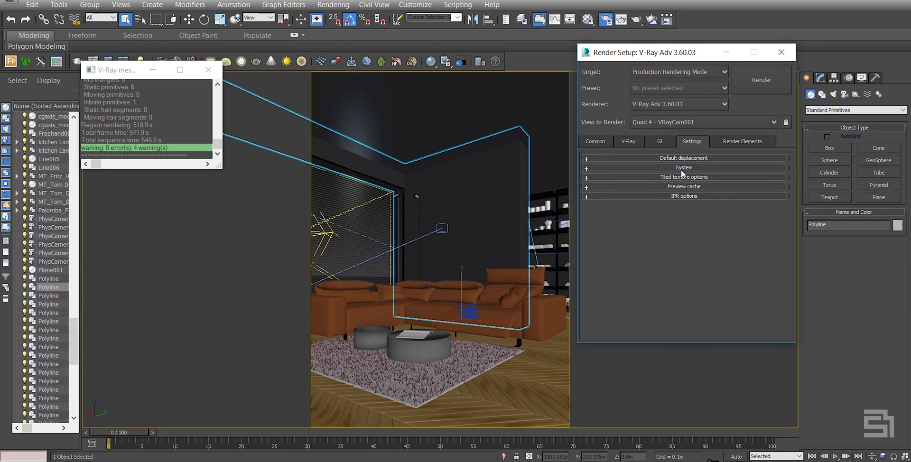
Add the VRayAlpha and VRayDenoiser render elements
{"action": "left_click", "coordinate": [731, 142]}
{"action": "left_click", "coordinate": [603, 181]}
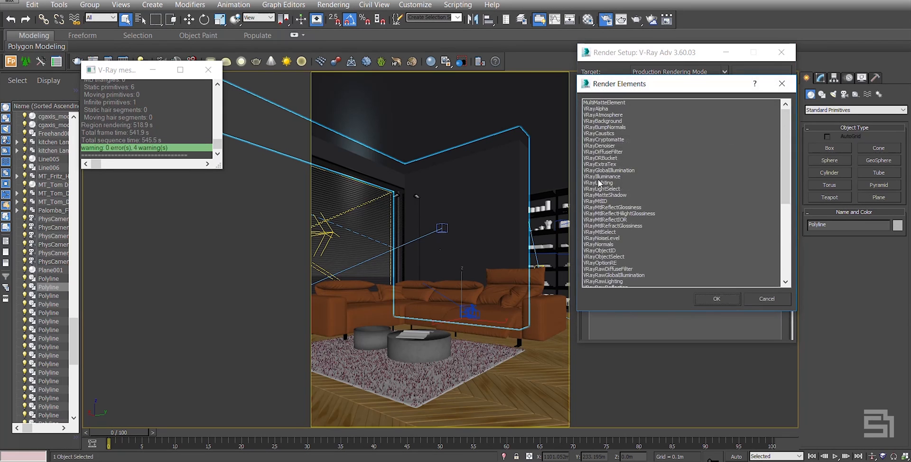
{"action": "left_click", "coordinate": [606, 109]}
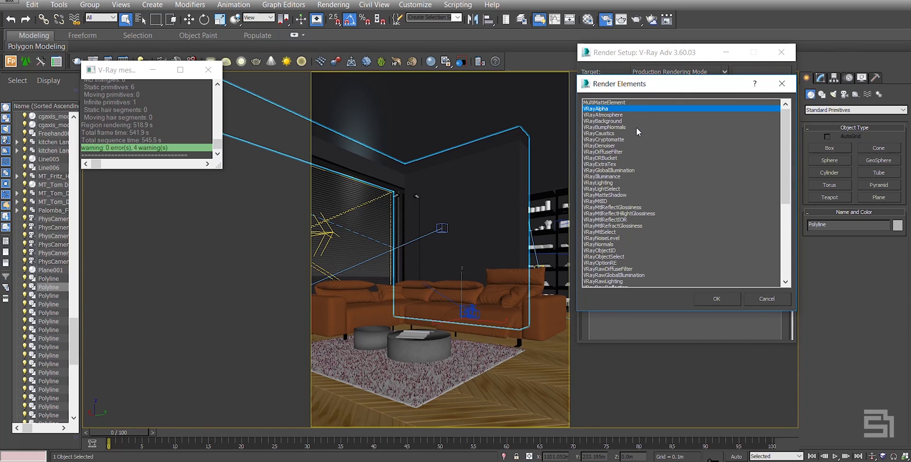
{"action": "left_click", "coordinate": [614, 145], "text": "ctrl"}
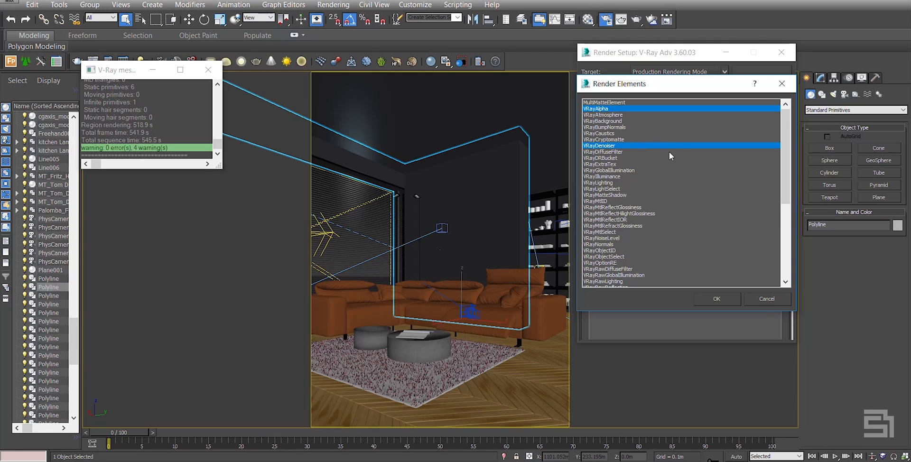
{"action": "left_click", "coordinate": [718, 299]}
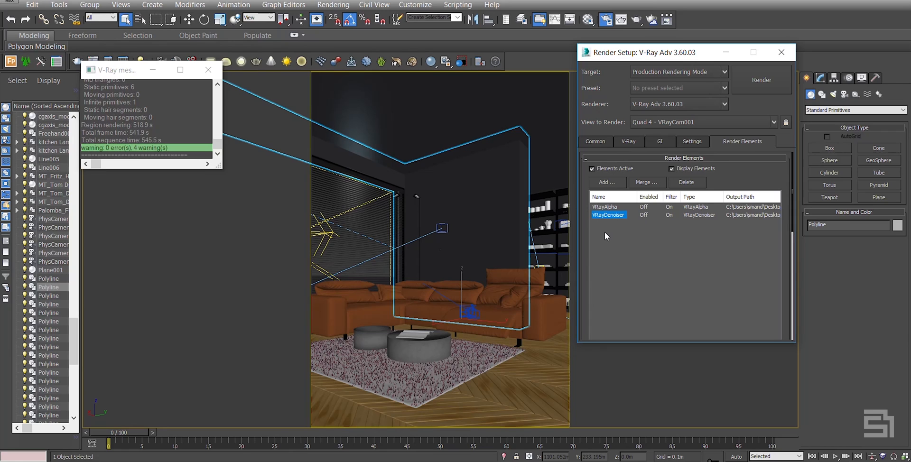
Delete both the VRayAlpha and VRayDenoiser elements from the render elements list
{"action": "left_click", "coordinate": [604, 233]}
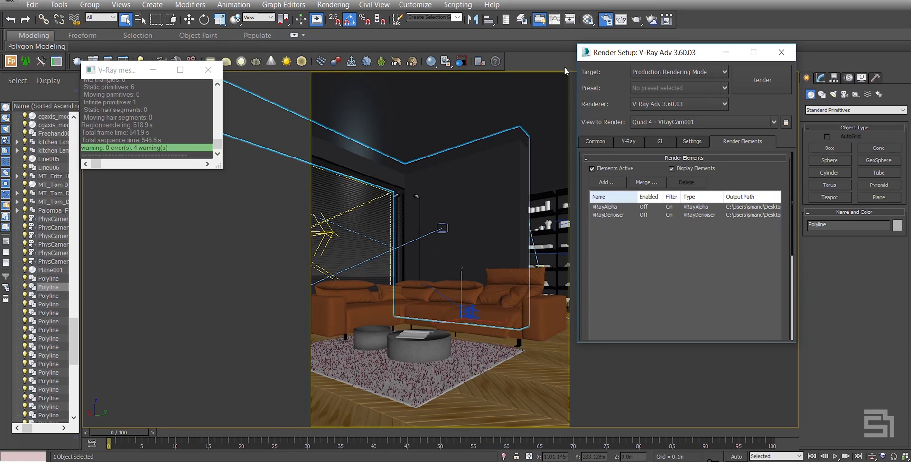
{"action": "left_click", "coordinate": [556, 45]}
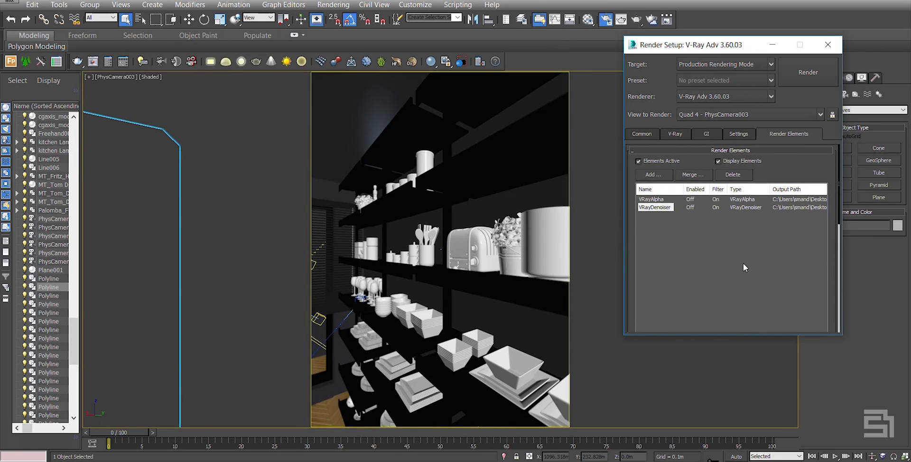
{"action": "left_click", "coordinate": [664, 199], "text": "shift"}
{"action": "left_click", "coordinate": [733, 175]}
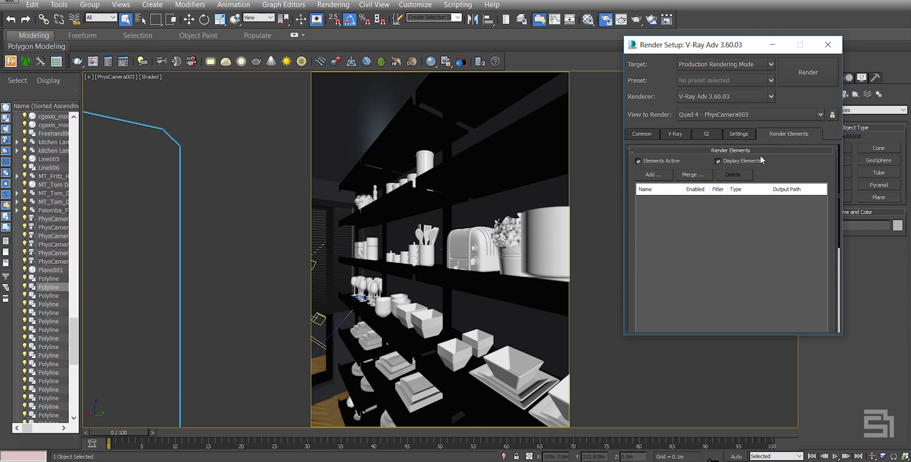
Add VRayAlpha and VRayDenoiser again as render elements for the PhysCamera003 view
{"action": "left_click", "coordinate": [656, 174]}
{"action": "left_click", "coordinate": [656, 102]}
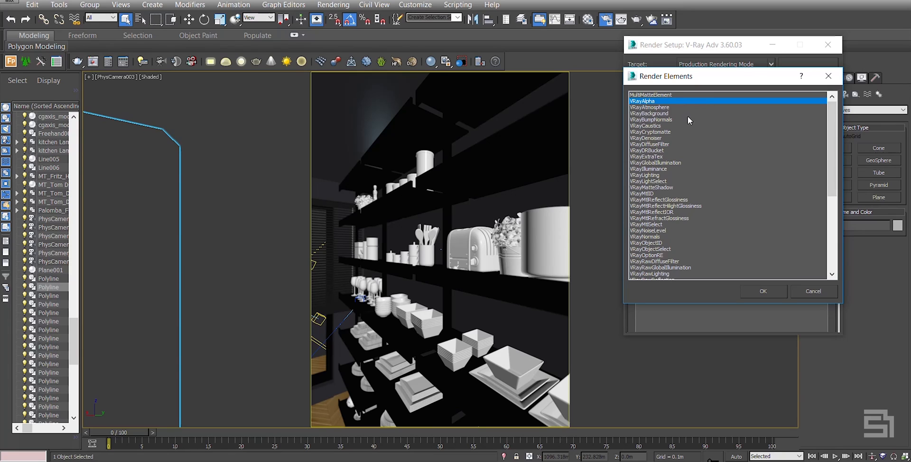
{"action": "left_click", "coordinate": [664, 139], "text": "ctrl"}
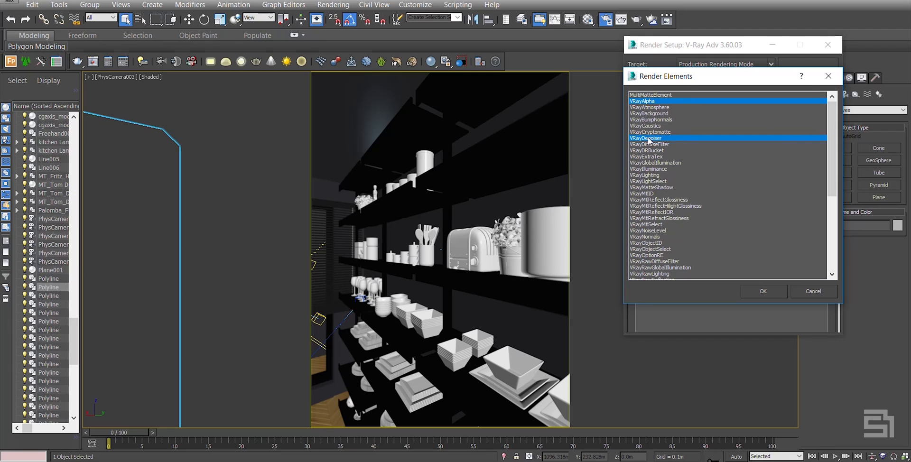
{"action": "left_click", "coordinate": [762, 291]}
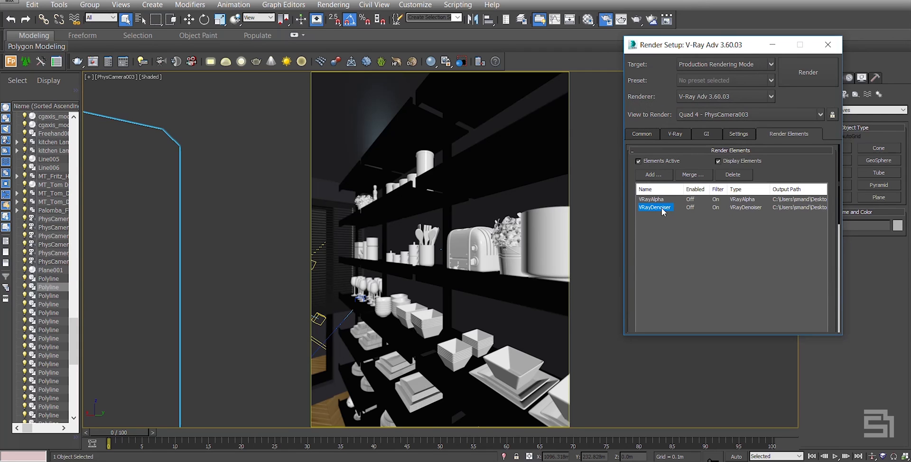
Set the VRayDenoiser element's preset to Strong in its parameters
{"action": "left_click_drag", "start_coordinate": [839, 203], "coordinate": [838, 306]}
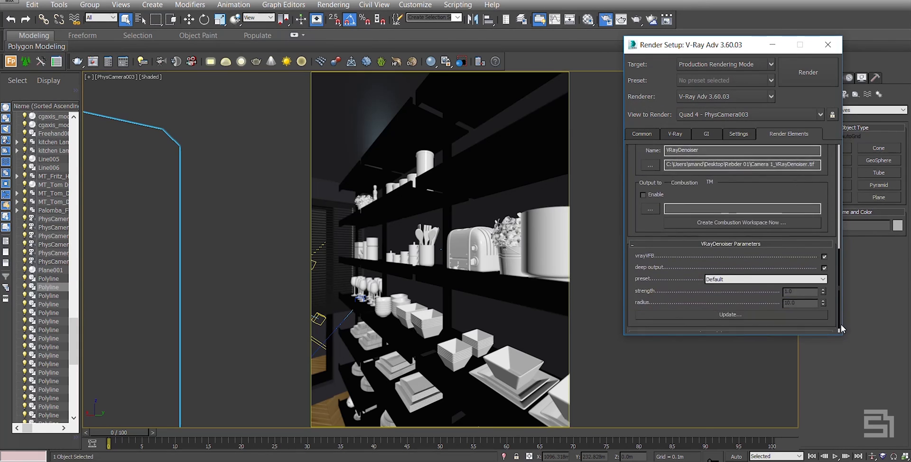
{"action": "left_click", "coordinate": [759, 280]}
{"action": "left_click", "coordinate": [751, 298]}
{"action": "left_click", "coordinate": [726, 280]}
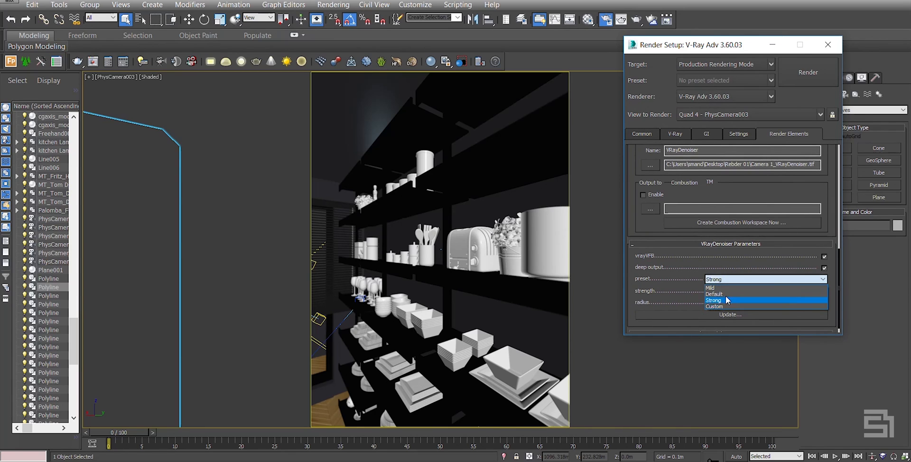
{"action": "left_click", "coordinate": [726, 299]}
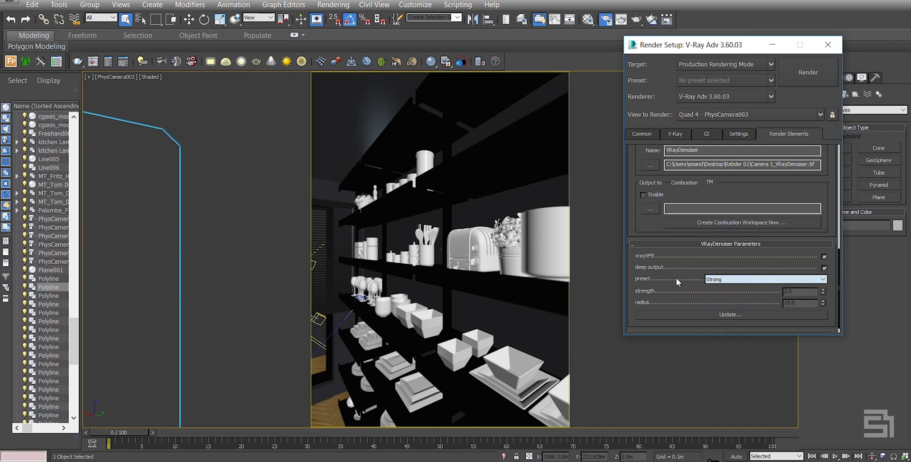
{"action": "scroll", "coordinate": [688, 280], "scroll_direction": "up", "scroll_amount": 3}
{"action": "left_click_drag", "start_coordinate": [837, 229], "coordinate": [836, 137]}
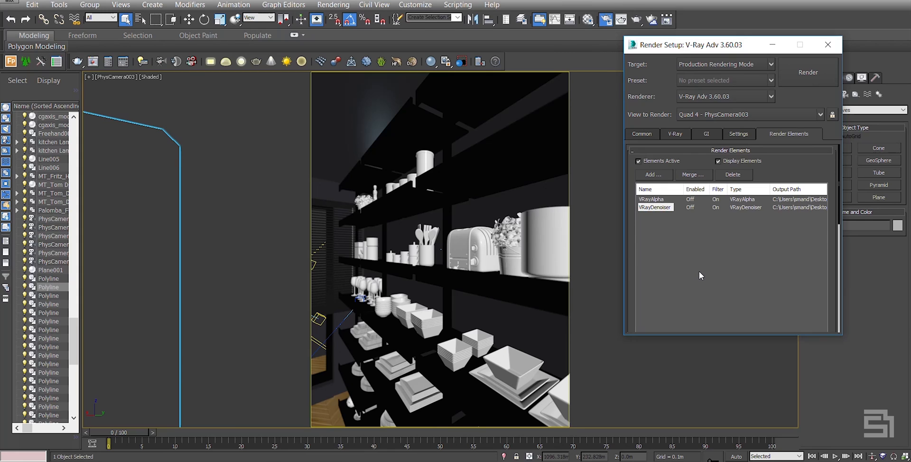
Render the PhysCamera003 view and inspect the grain around the toaster and flower pot in the maximized frame buffer
{"action": "key", "text": "shift+q"}
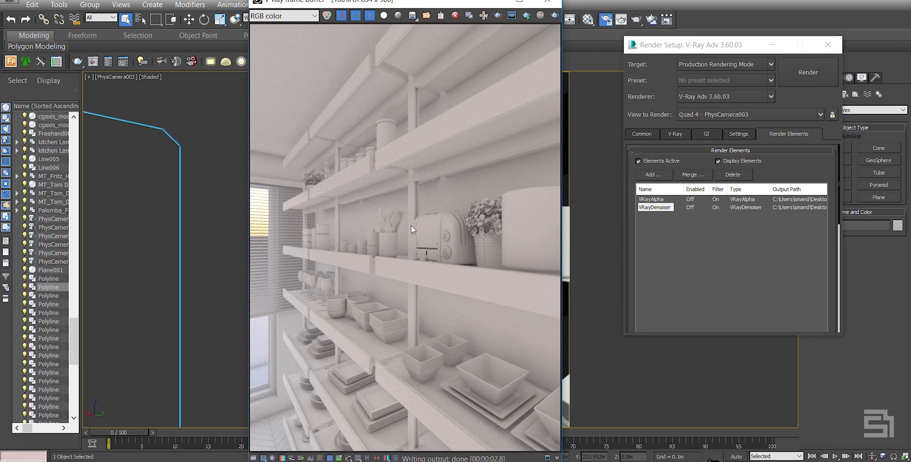
{"action": "scroll", "coordinate": [485, 241], "scroll_direction": "up", "scroll_amount": 2}
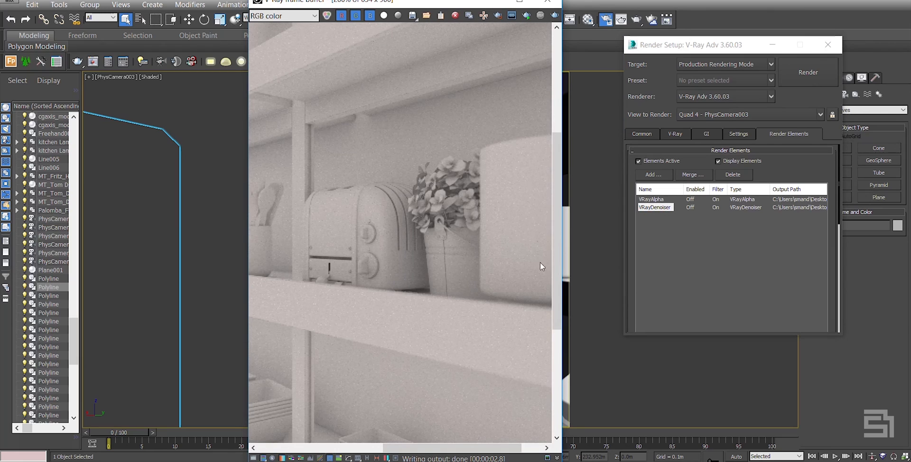
{"action": "left_click_drag", "start_coordinate": [563, 239], "coordinate": [569, 239]}
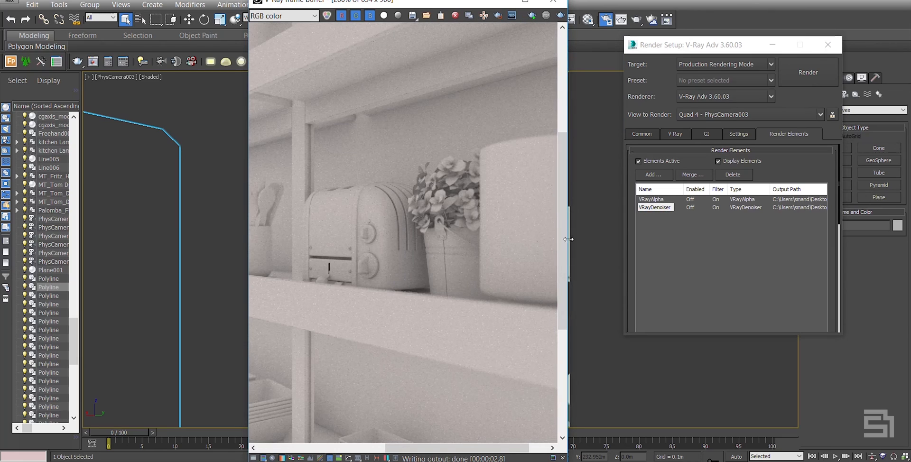
{"action": "left_click", "coordinate": [525, 1]}
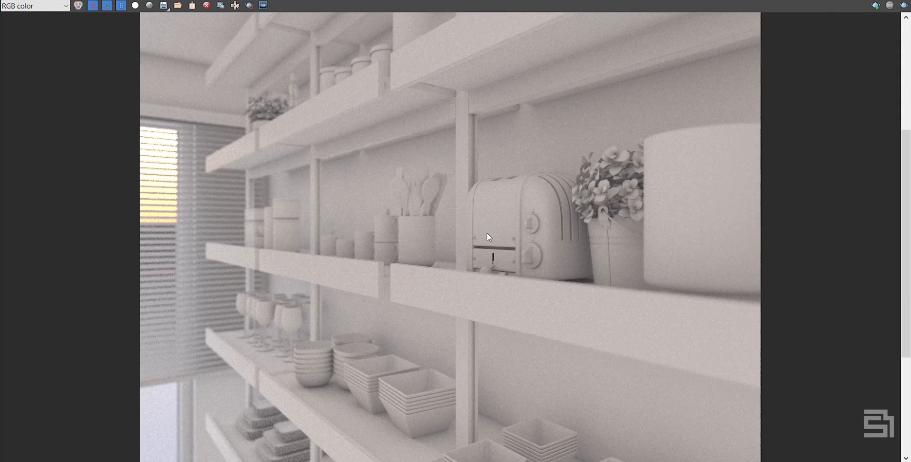
{"action": "scroll", "coordinate": [487, 234], "scroll_direction": "up", "scroll_amount": 1}
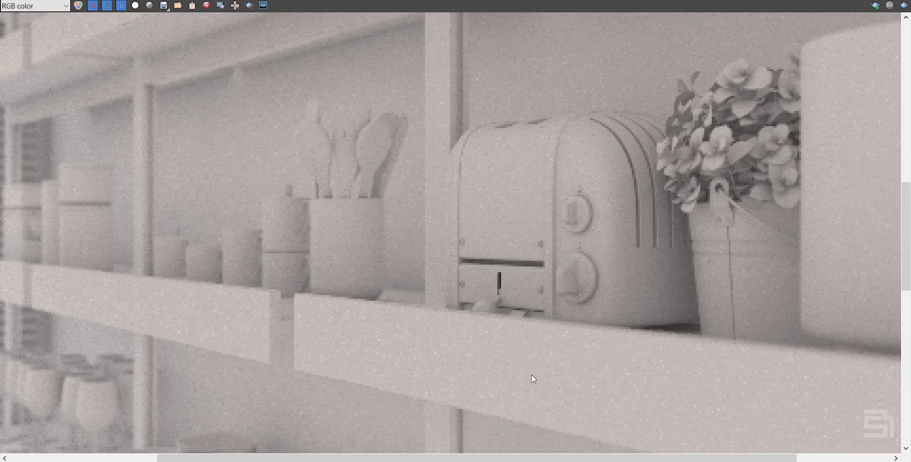
{"action": "left_click_drag", "start_coordinate": [538, 458], "coordinate": [632, 458]}
{"action": "left_click_drag", "start_coordinate": [904, 221], "coordinate": [904, 199]}
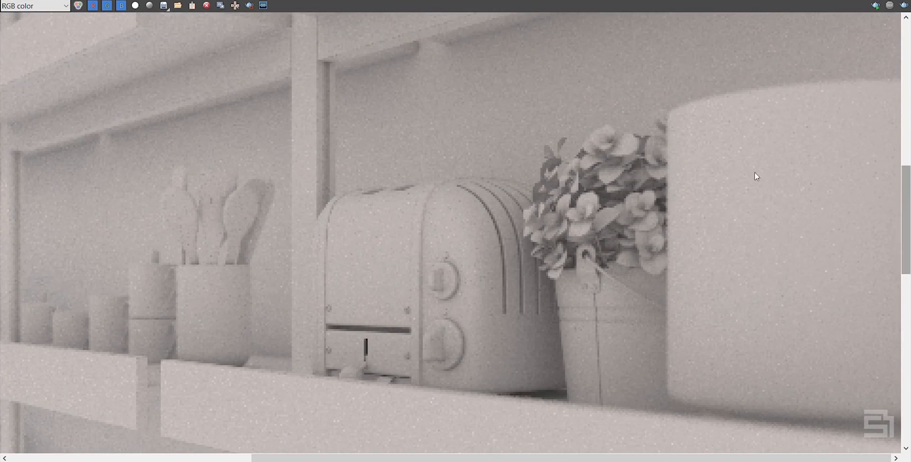
Display the effectsResult channel in the frame buffer and examine the denoised shelves
{"action": "left_click", "coordinate": [66, 6]}
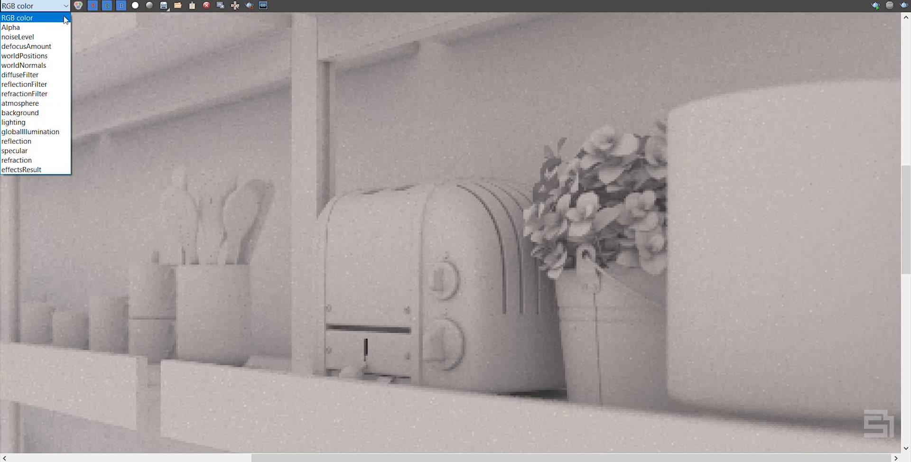
{"action": "left_click", "coordinate": [47, 169]}
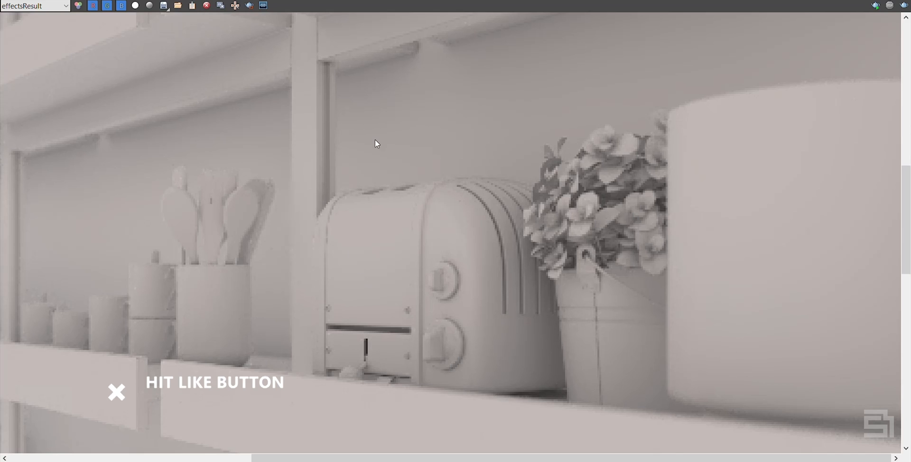
{"action": "scroll", "coordinate": [374, 140], "scroll_direction": "down", "scroll_amount": 1}
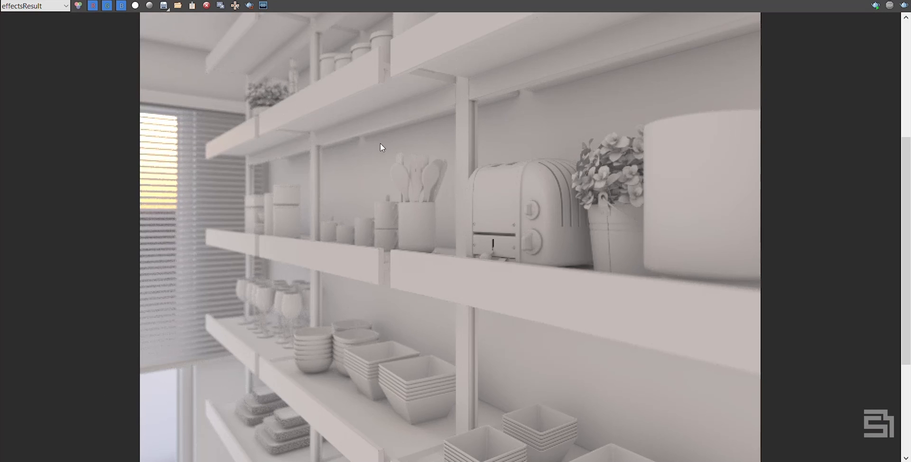
{"action": "mouse_move", "coordinate": [903, 195]}
{"action": "left_mouse_down"}
{"action": "mouse_move", "coordinate": [899, 287]}
{"action": "mouse_move", "coordinate": [909, 68]}
{"action": "mouse_move", "coordinate": [909, 199]}
{"action": "left_mouse_up"}
Compare the RGB color channel with effectsResult, then restore the frame buffer to a smaller window showing the whole image
{"action": "left_click", "coordinate": [29, 6]}
{"action": "left_click", "coordinate": [21, 17]}
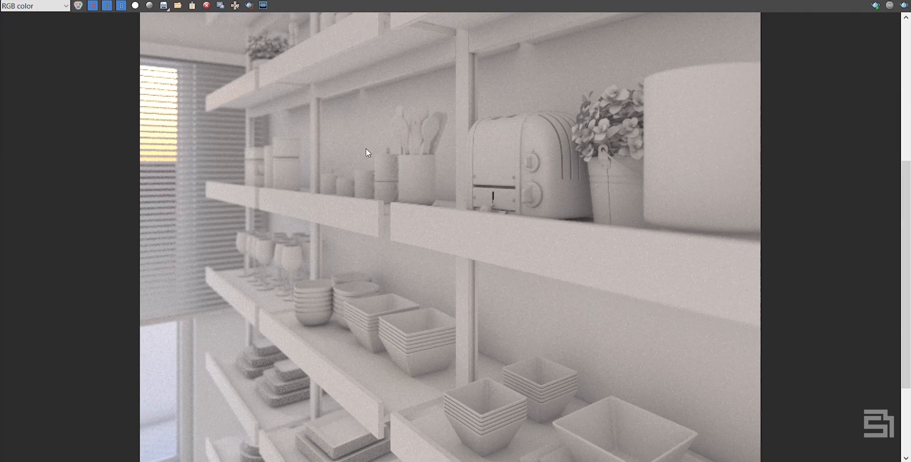
{"action": "left_click", "coordinate": [55, 7]}
{"action": "left_click", "coordinate": [33, 170]}
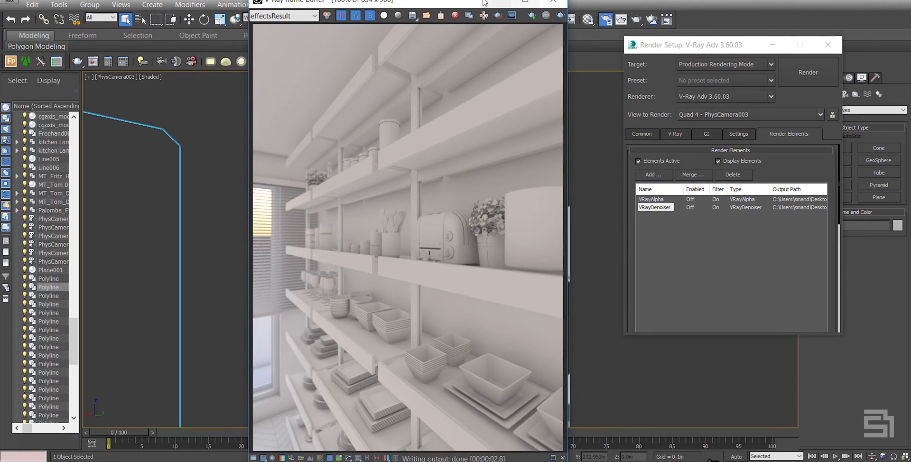
{"action": "left_click_drag", "start_coordinate": [484, 2], "coordinate": [445, 2]}
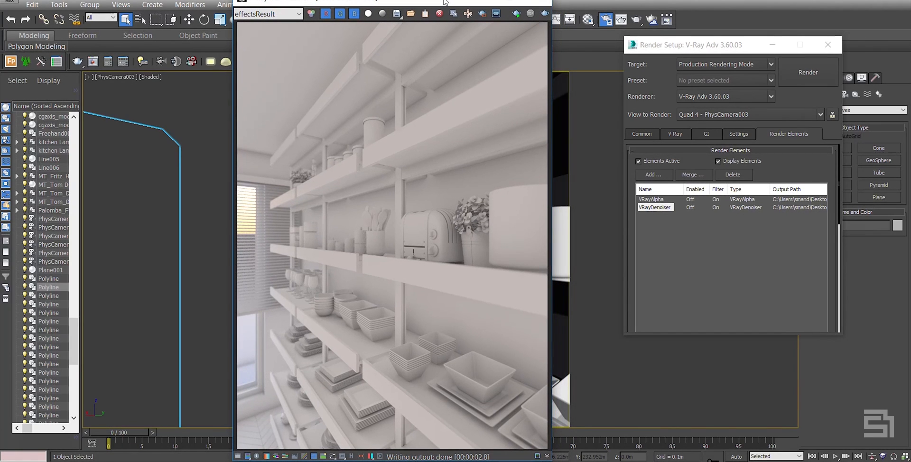